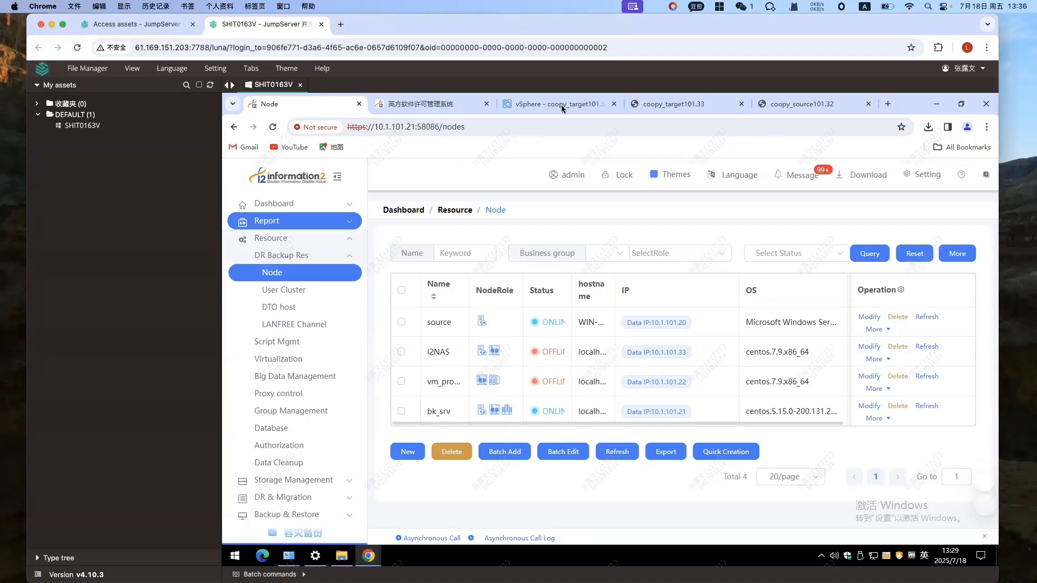
Close the current SHIT0163V session and reconnect to the SHIT0163V asset.
click(300, 84)
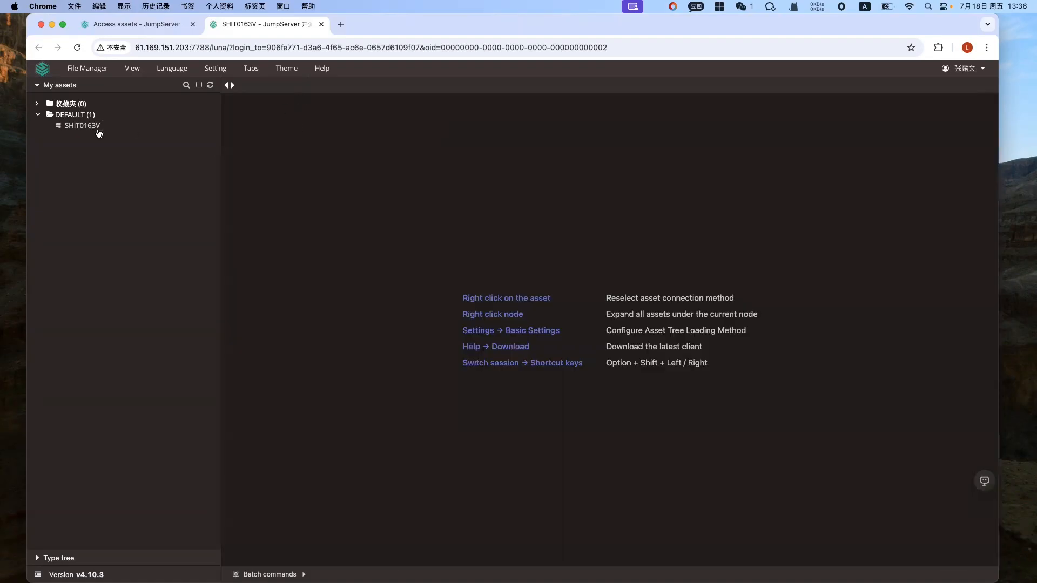
click(98, 130)
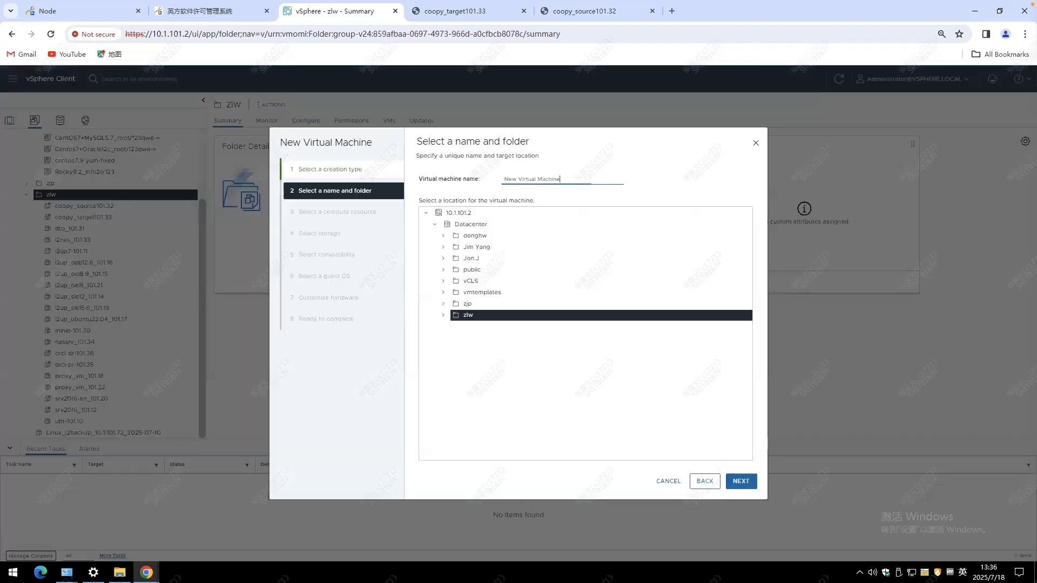
Name the new virtual machine srv2016-migration, keeping the zlw folder as its location.
key(ctrl+shift+Left)
key(ctrl+shift+Left)
key(ctrl+shift+Left)
text(srv2016-migration)
click(741, 481)
Choose host 10.1.101.1 in the cluster as the virtual machine's compute resource.
click(431, 178)
click(479, 191)
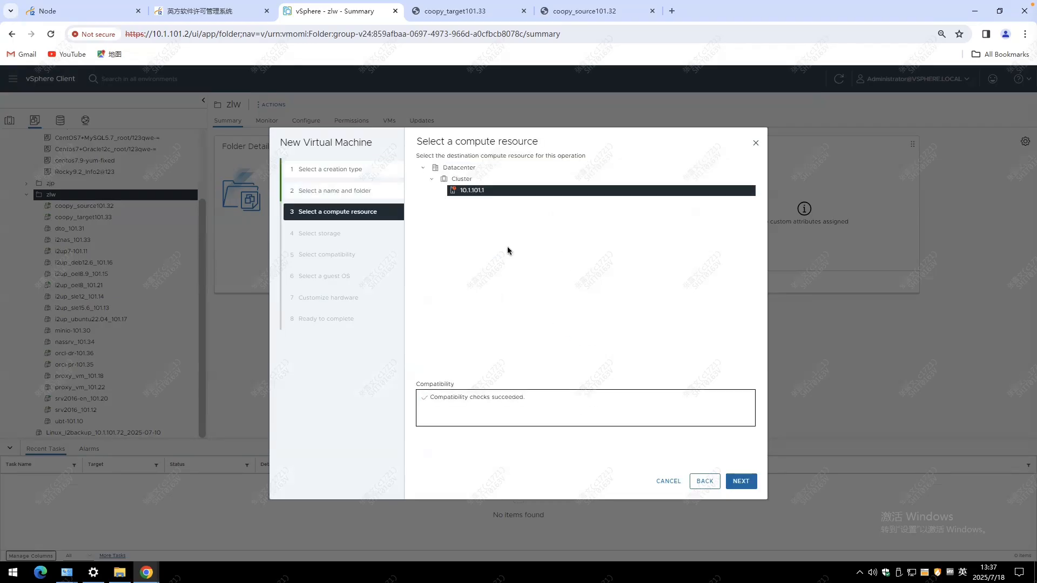
click(745, 483)
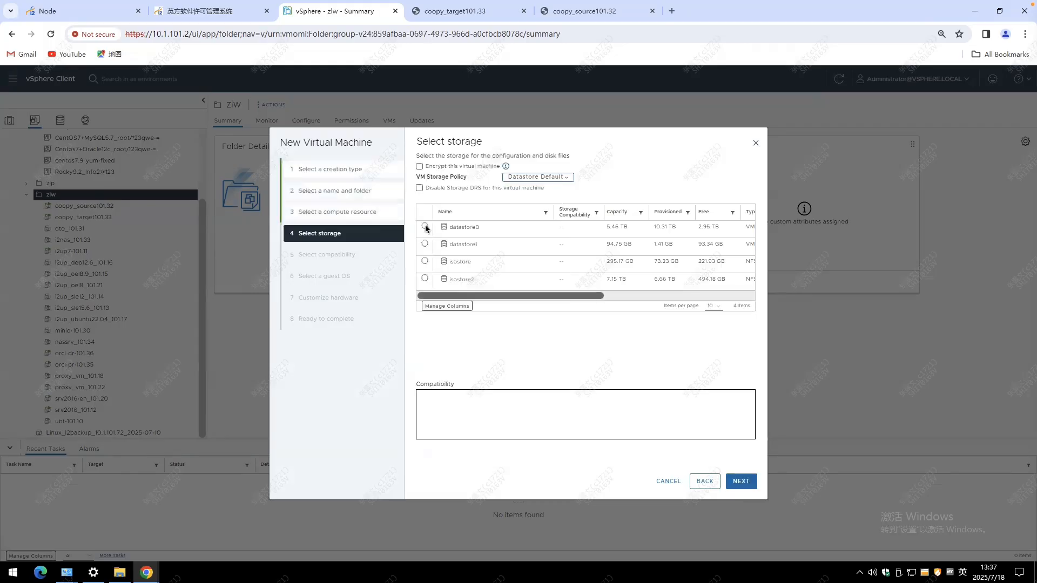
Store the virtual machine on datastore0 and accept the default ESXi 8.0 U2 and later compatibility.
click(425, 228)
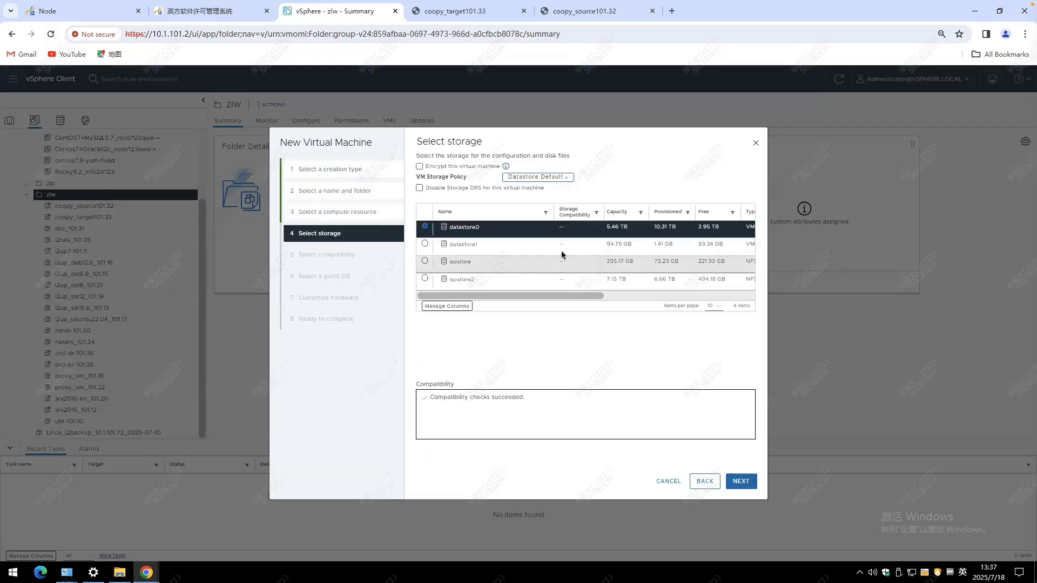
click(728, 483)
click(736, 482)
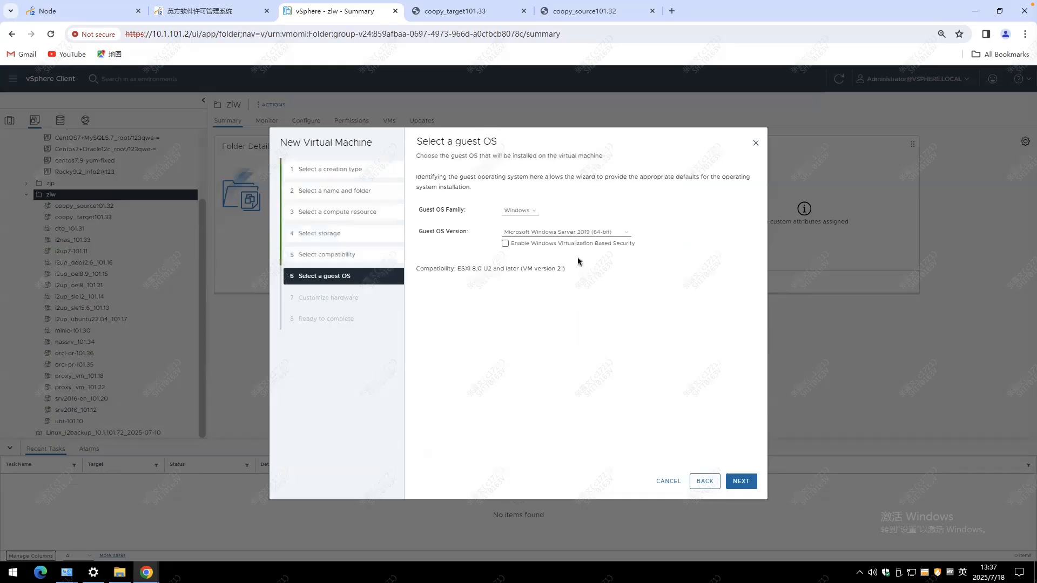
Set the guest OS version to Microsoft Windows Server 2016 (64-bit).
click(578, 232)
click(578, 258)
click(729, 476)
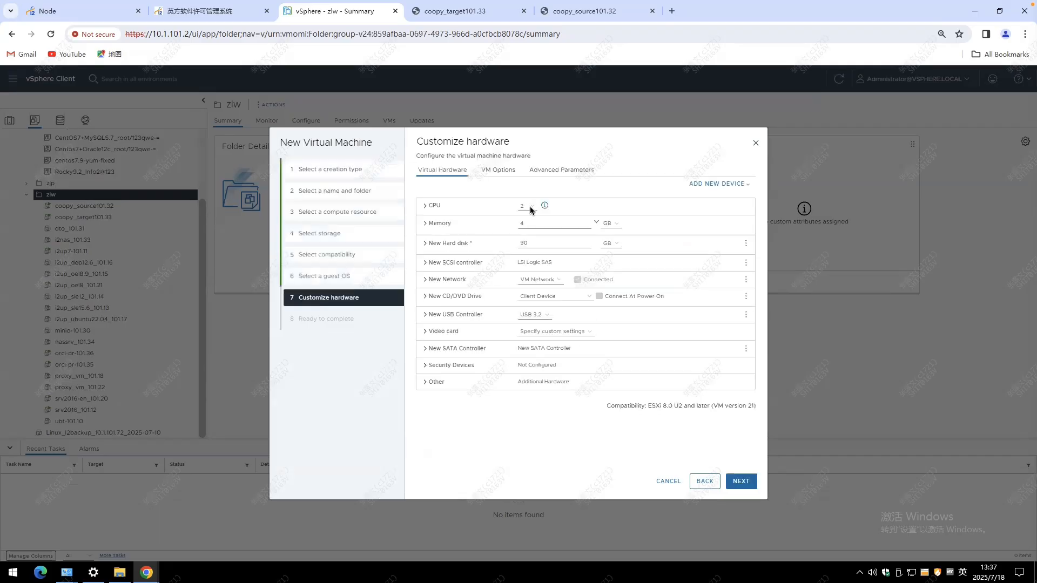
Give the virtual machine 8 CPUs and 8 GB of memory.
click(528, 206)
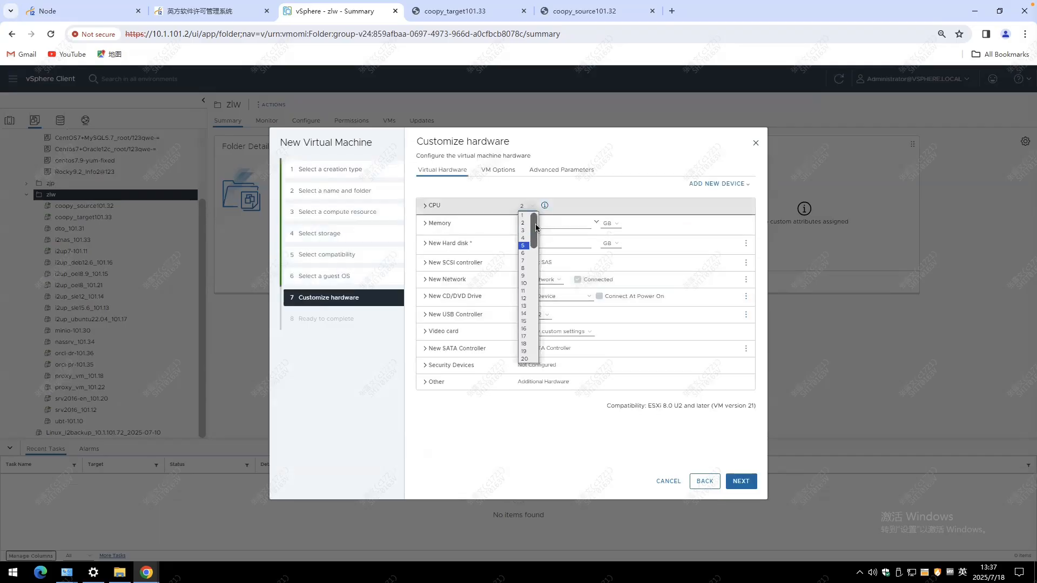
click(523, 268)
double_click(537, 227)
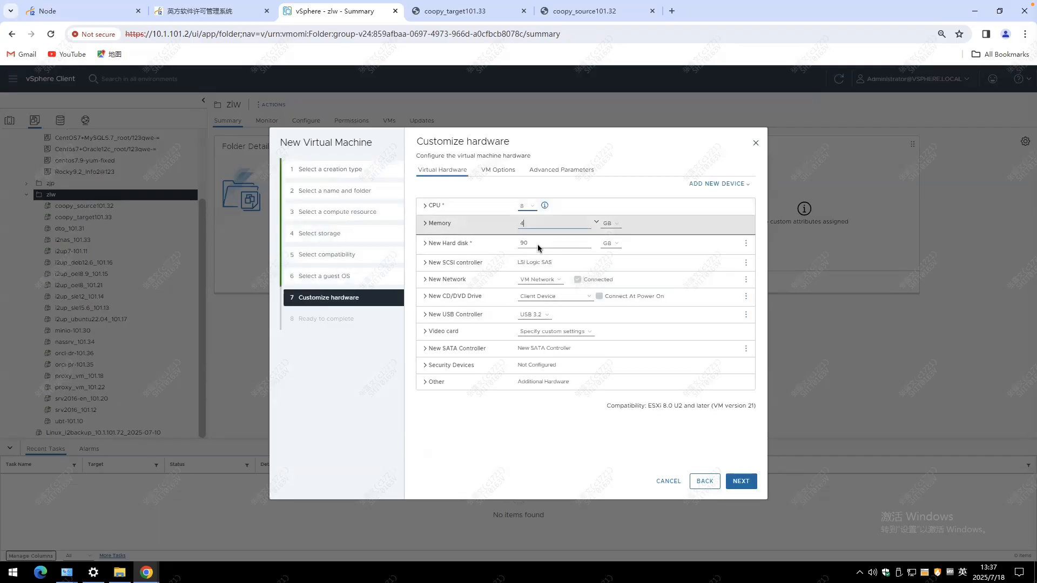
text(8)
Set the new hard disk's size to 120 GB and choose its disk provisioning in the detailed disk settings.
double_click(539, 246)
text(120)
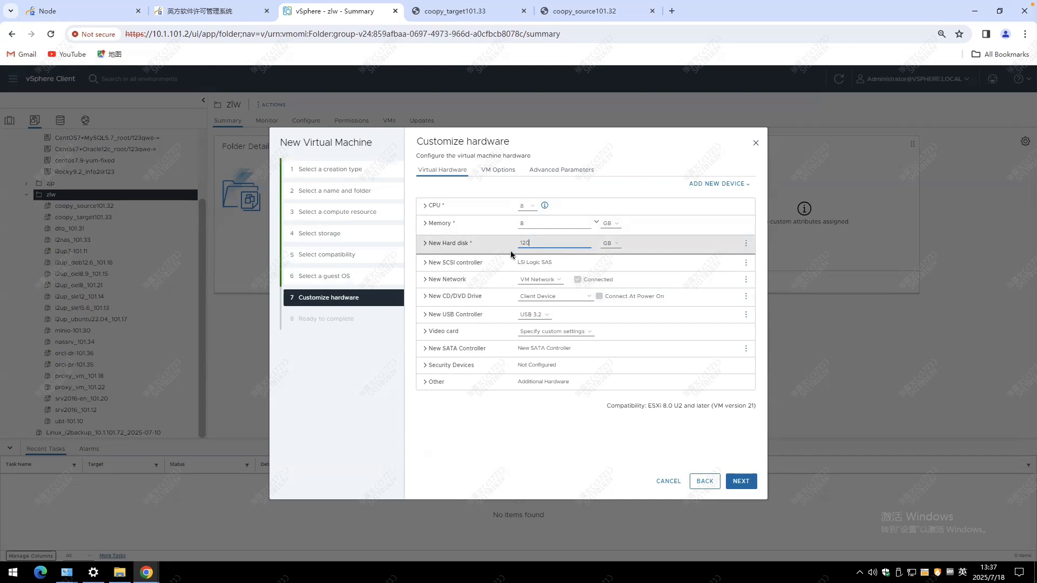
click(424, 244)
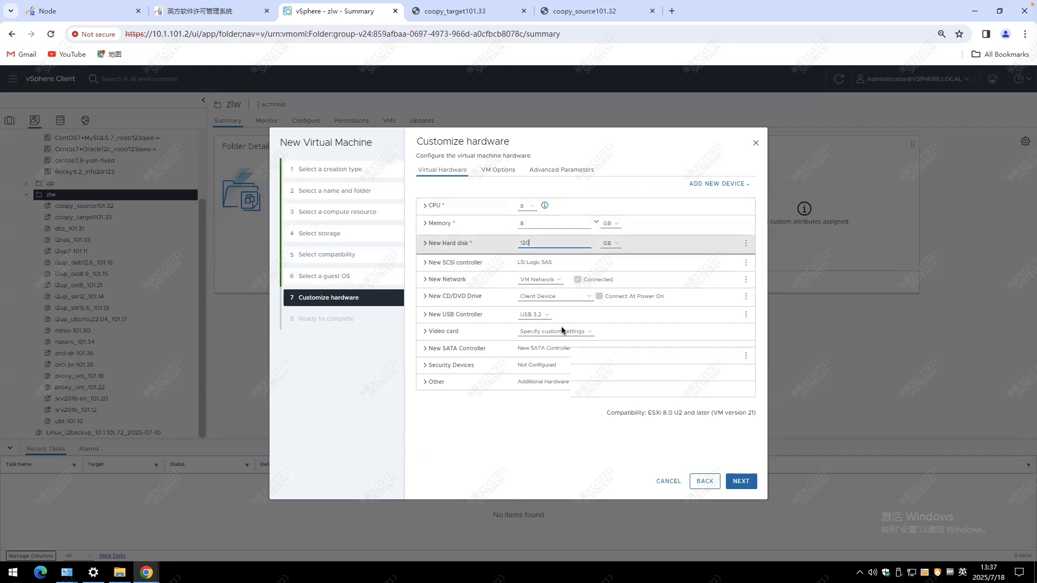
click(583, 338)
click(578, 361)
click(424, 244)
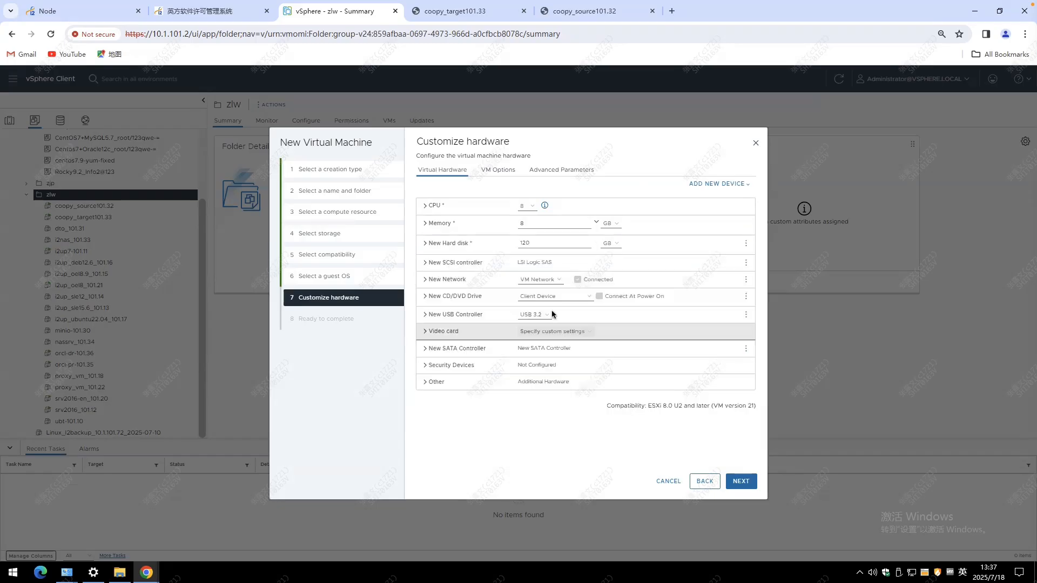
Set the new CD/DVD drive to a datastore ISO file that connects at power on.
click(552, 297)
click(553, 312)
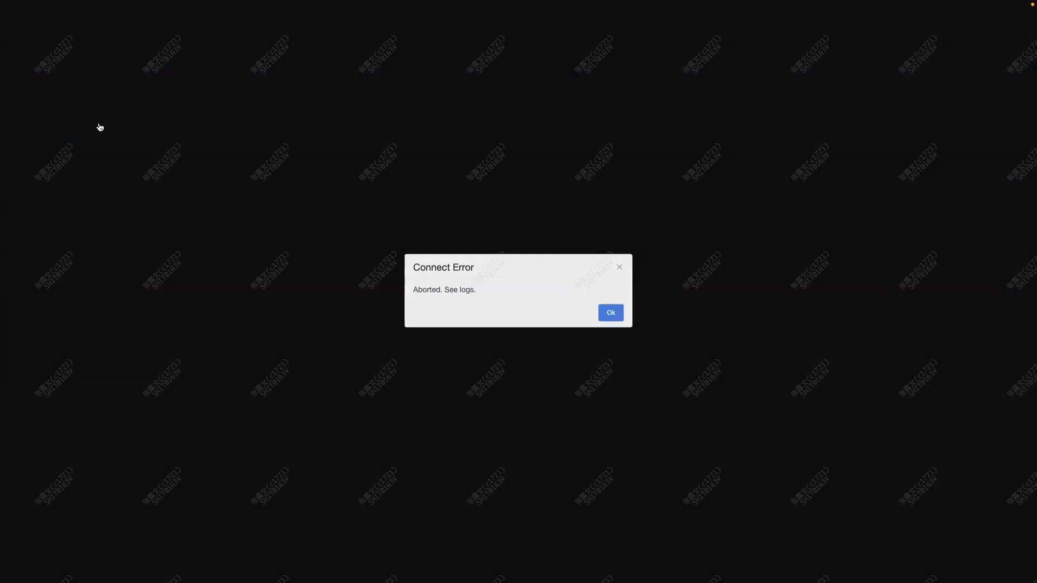
key(Escape)
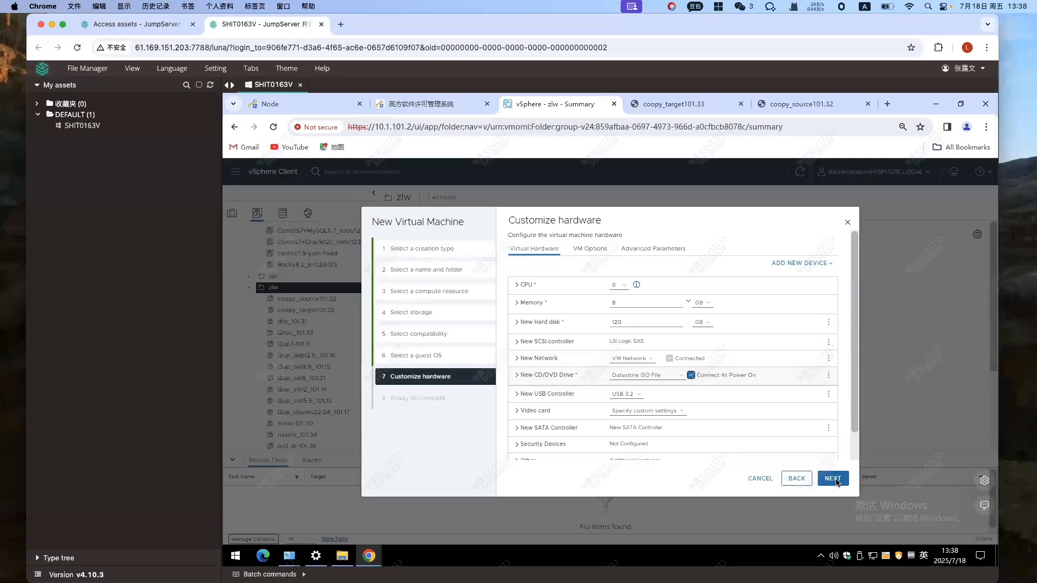
Complete the creation of the virtual machine and open srv2016-migration in the inventory.
click(833, 478)
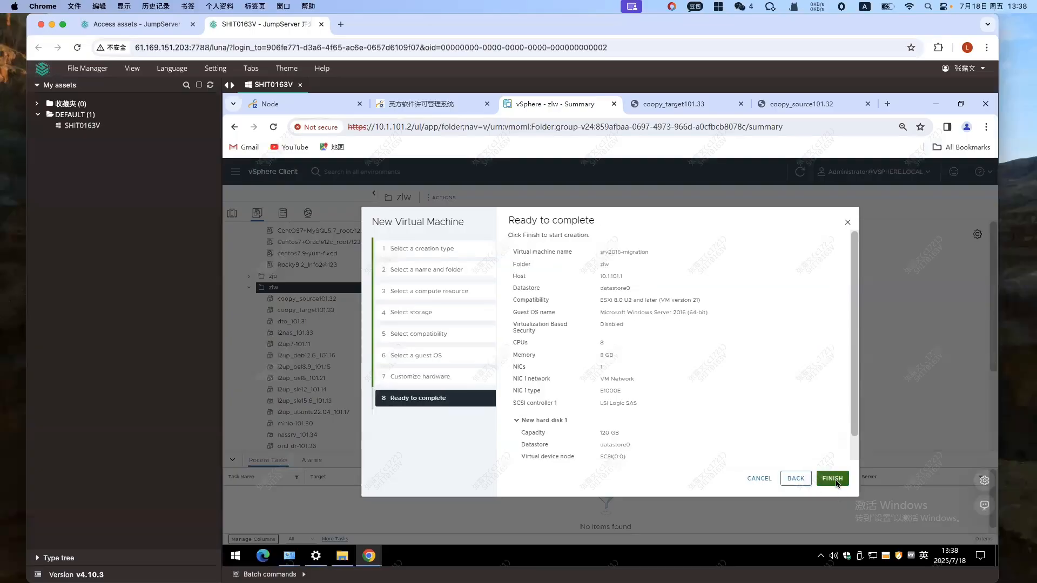
click(834, 480)
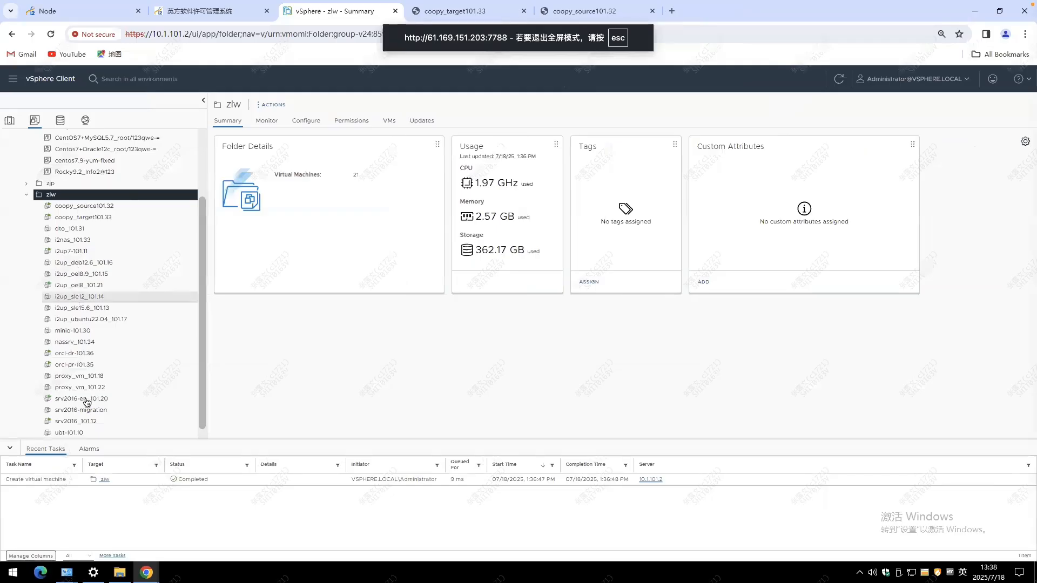
click(86, 408)
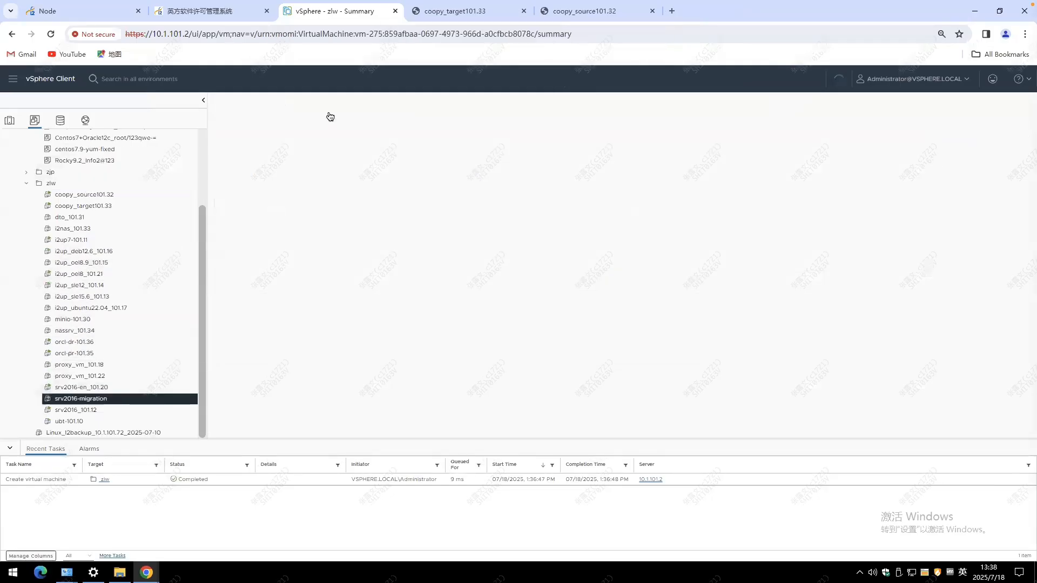
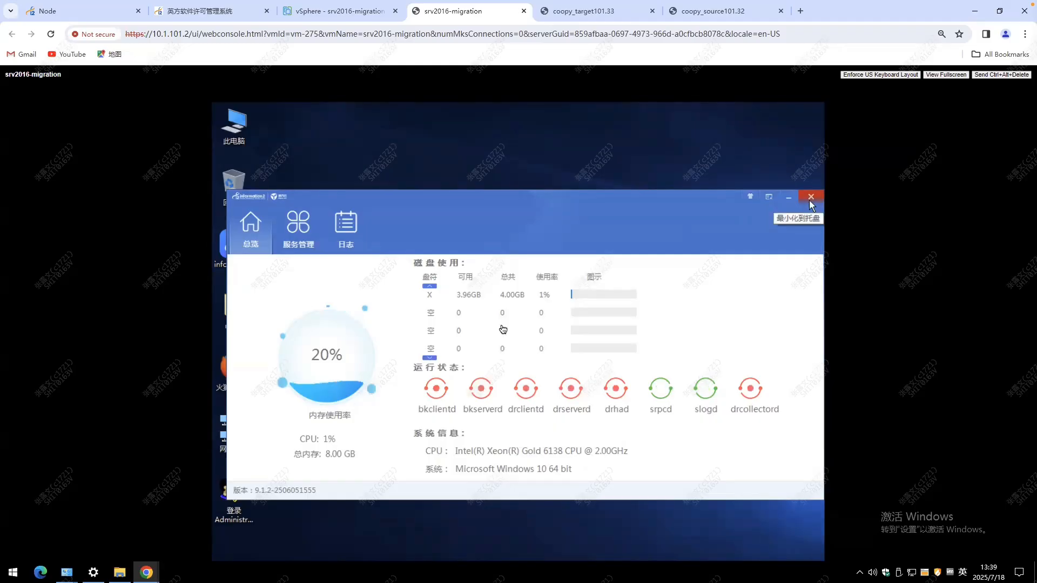
Close the client overview window and set the network adapter's static IP address to 10.1.101.31 in the network configuration tool.
click(809, 199)
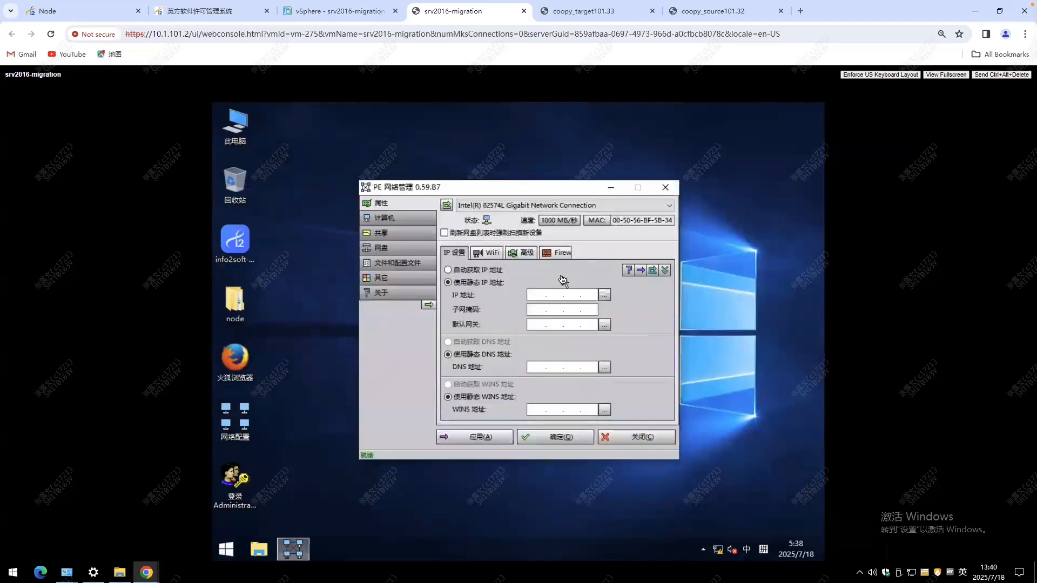
click(536, 296)
text(10.1.101)
text(31)
Fill in the adapter's subnet mask and default gateway 10.1.0.1, and accept the network settings.
click(555, 312)
text(255.255.0.0)
click(534, 325)
text(10 . 1 . 0 . 1)
click(557, 437)
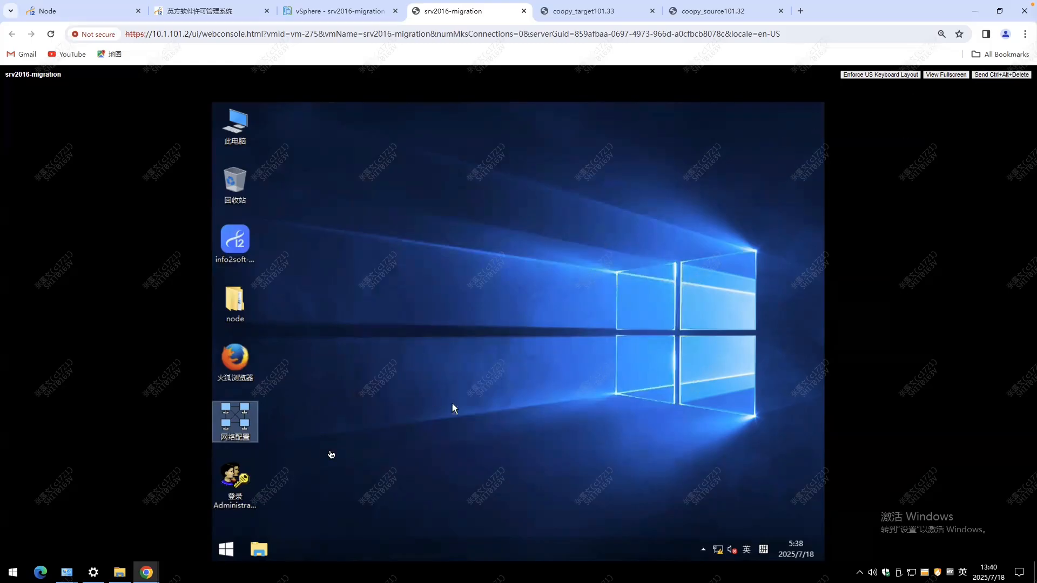
Search for cmd and open a command prompt in the virtual machine.
click(229, 550)
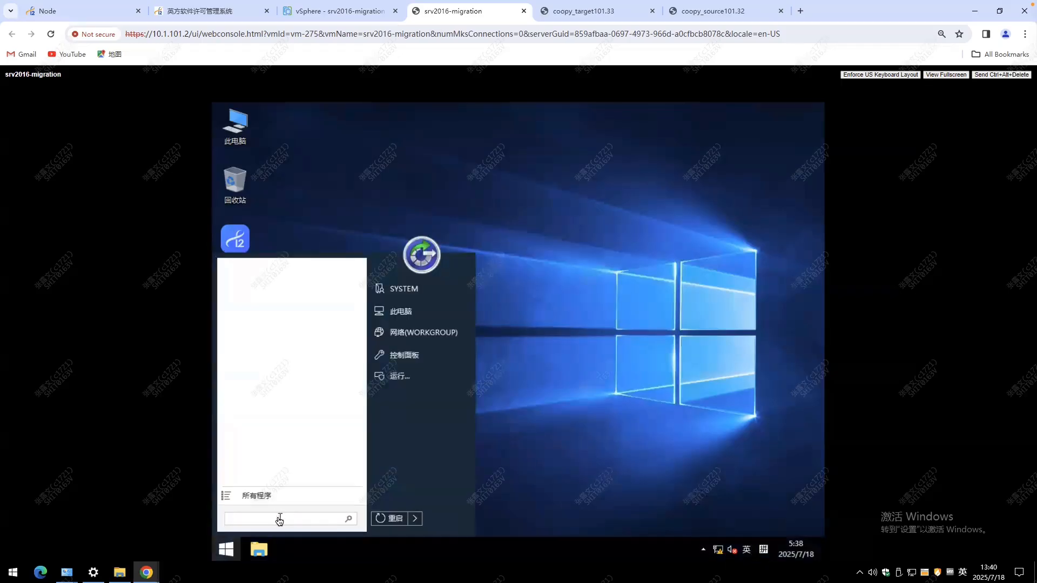
text(cmd)
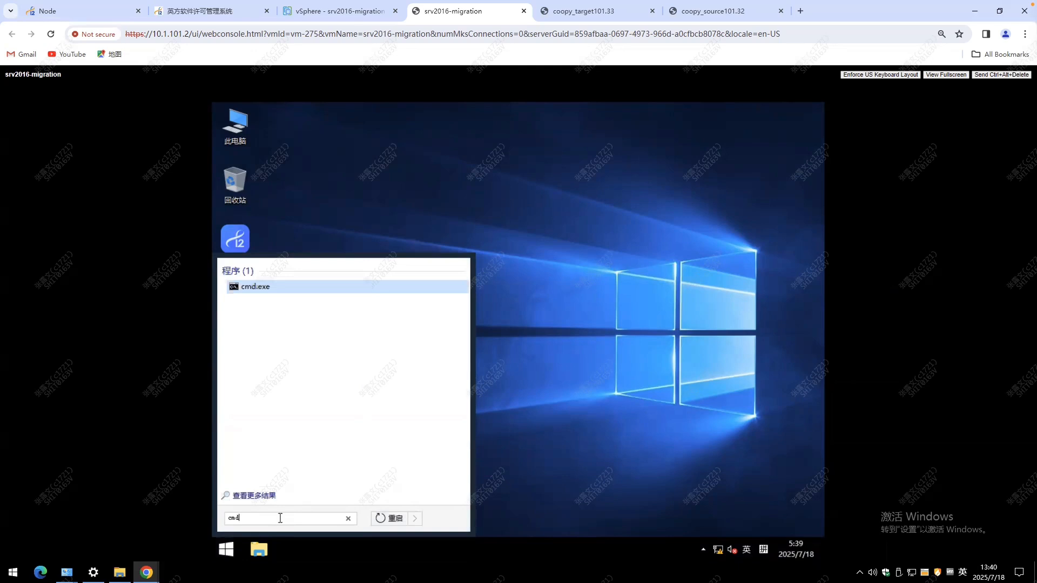
key(Return)
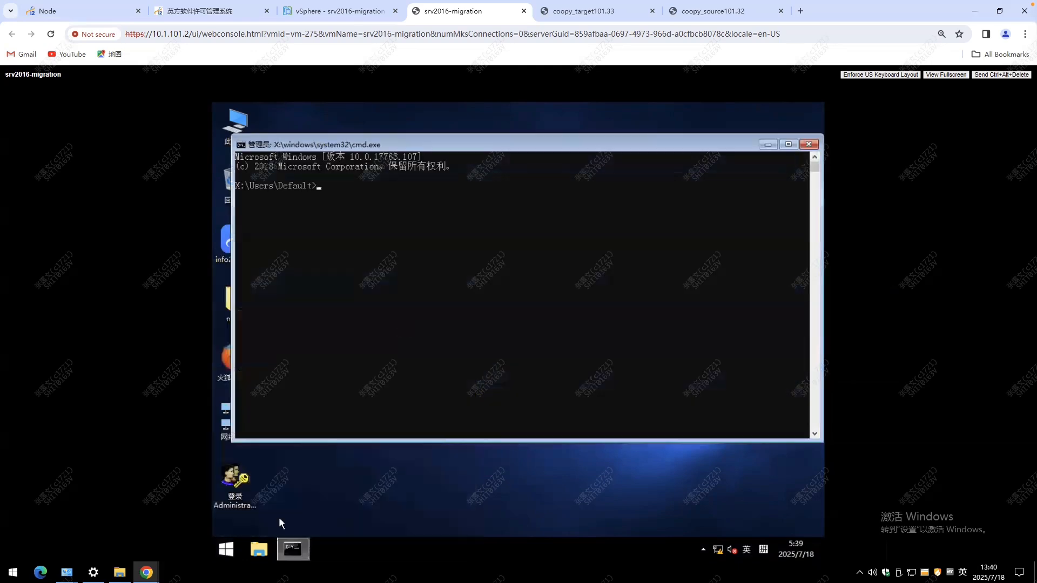
text(cd )
text(x)
text(:\)
text(d)
text(rbk)
key(BackSpace)
key(BackSpace)
key(BackSpace)
key(BackSpace)
key(BackSpace)
key(BackSpace)
key(BackSpace)
key(BackSpace)
key(BackSpace)
key(Return)
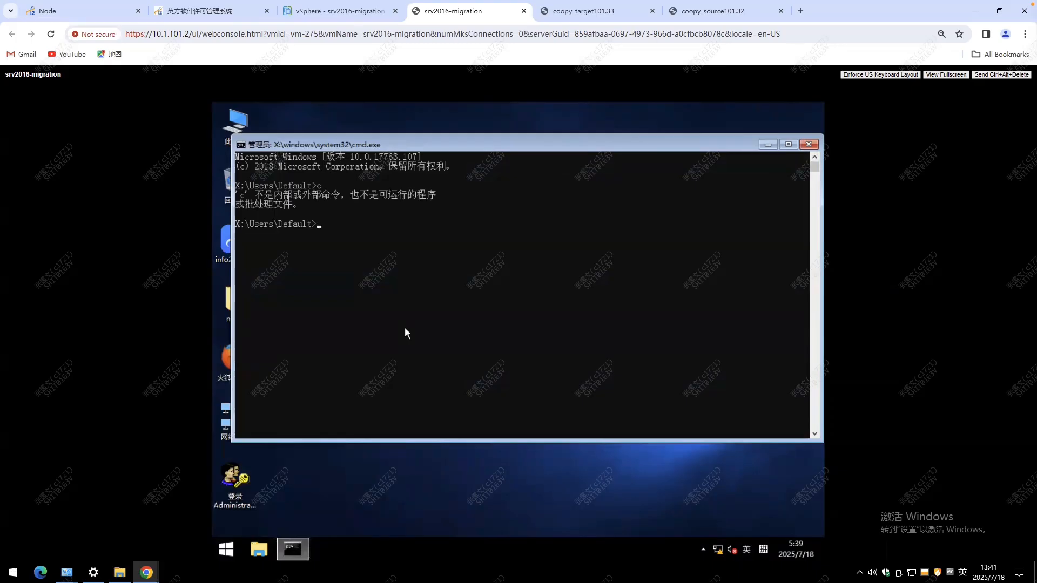
Go up from X:\Users\Default to the root of drive X and list its contents.
text(cd)
key(Return)
text(cd ..)
key(Return)
text(cd ..)
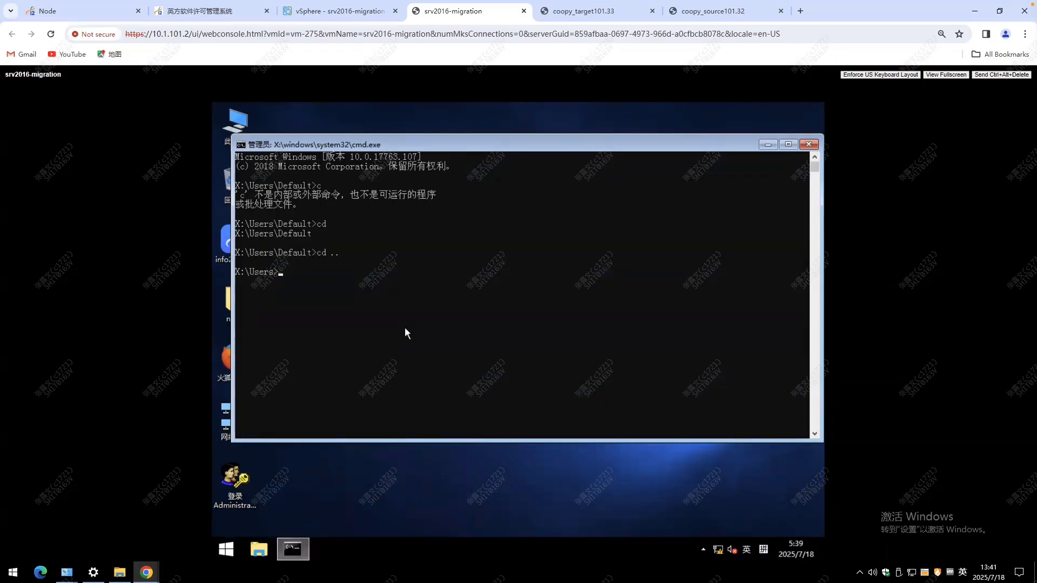
key(Return)
text(dir)
key(Return)
Change to the Program Files\drbksoft\drnode\bin directory and list its files.
text(cd pro)
key(Tab)
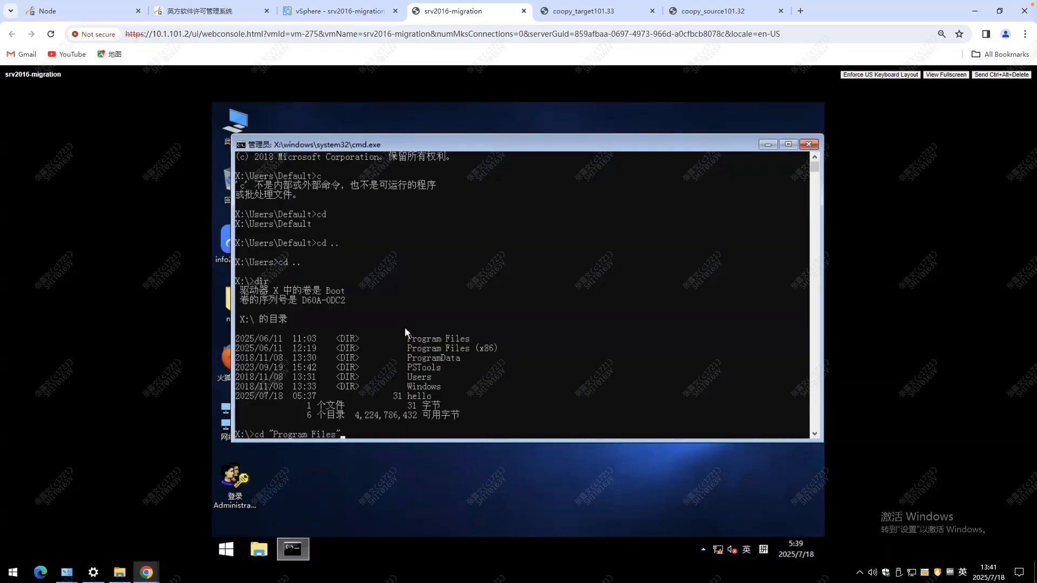
key(Return)
text(cd drbksoft)
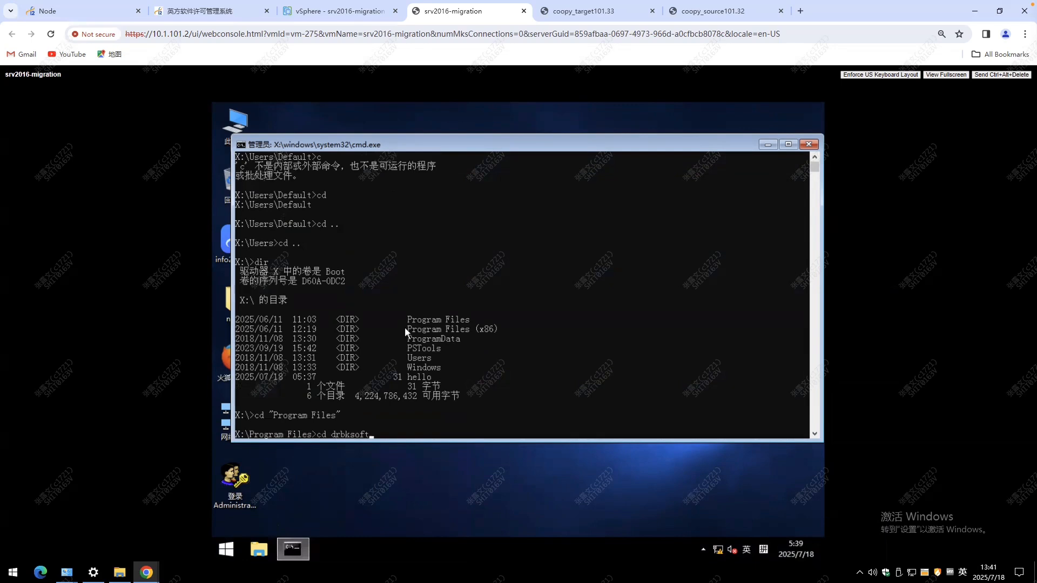
text(\drn)
text(odein)
key(Return)
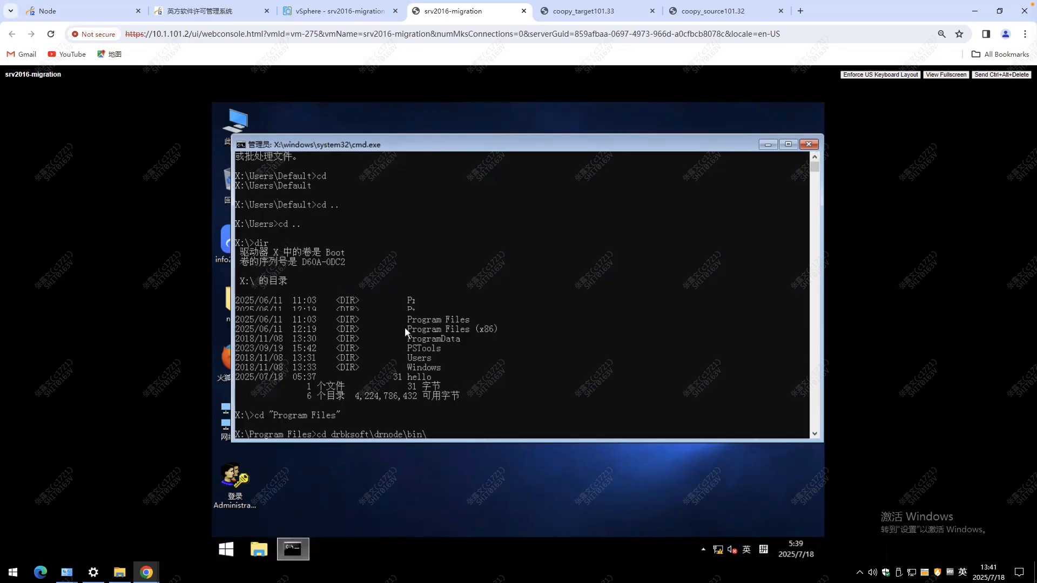
text(dir)
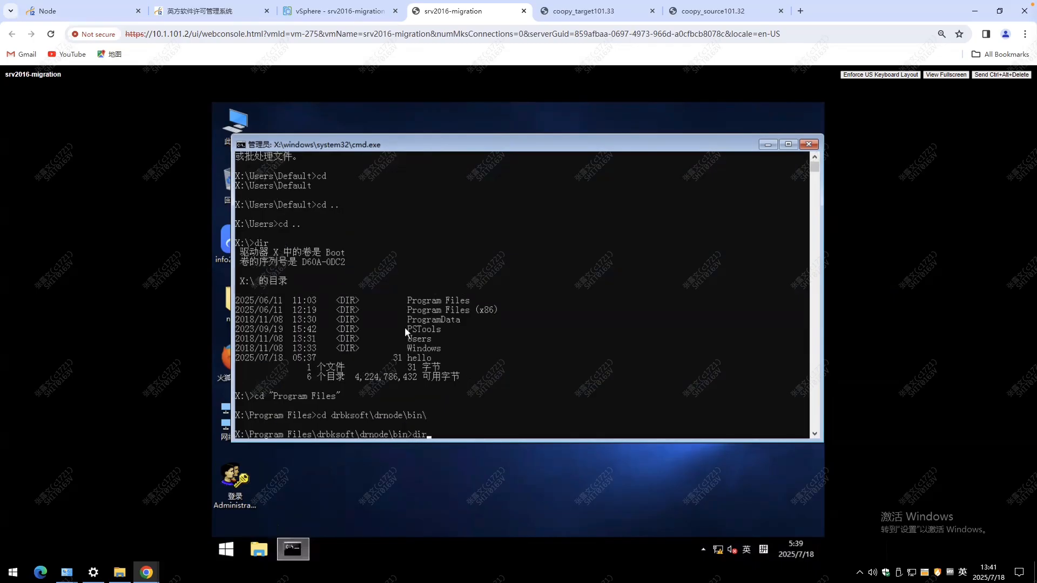
key(Return)
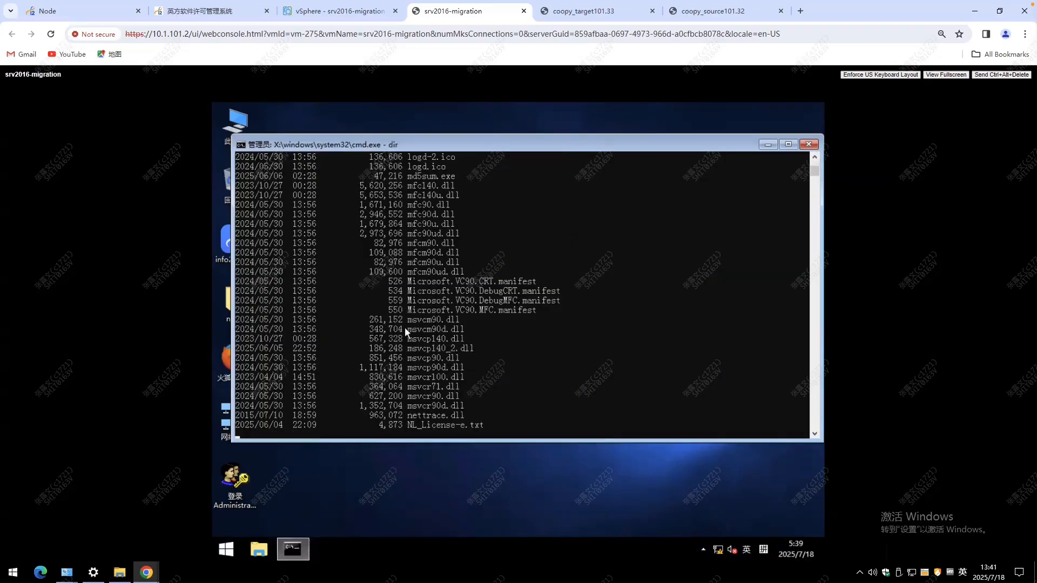
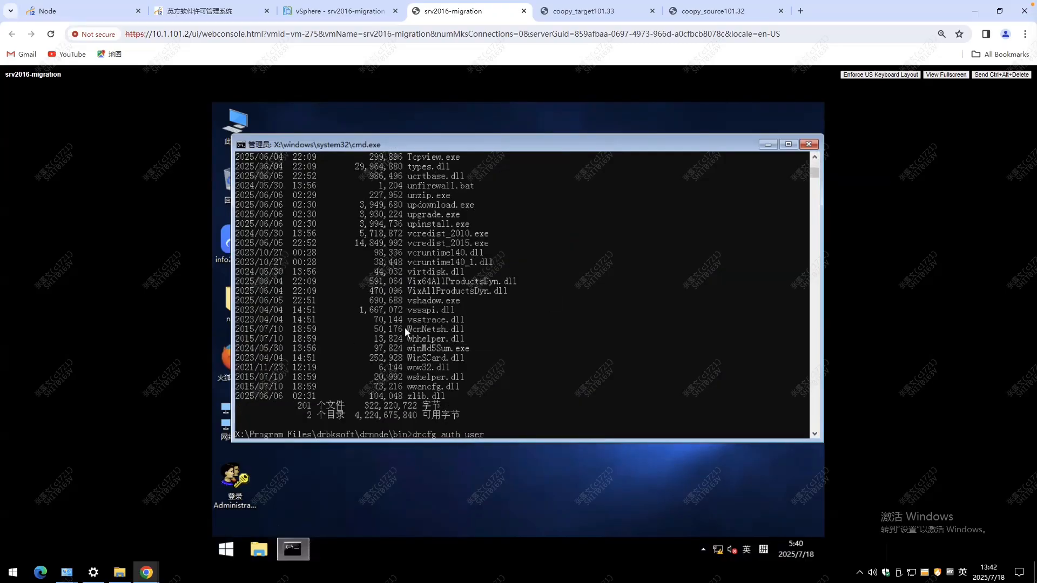
Try to set the node credentials by running drcfg auth with the account user and its password.
key(Return)
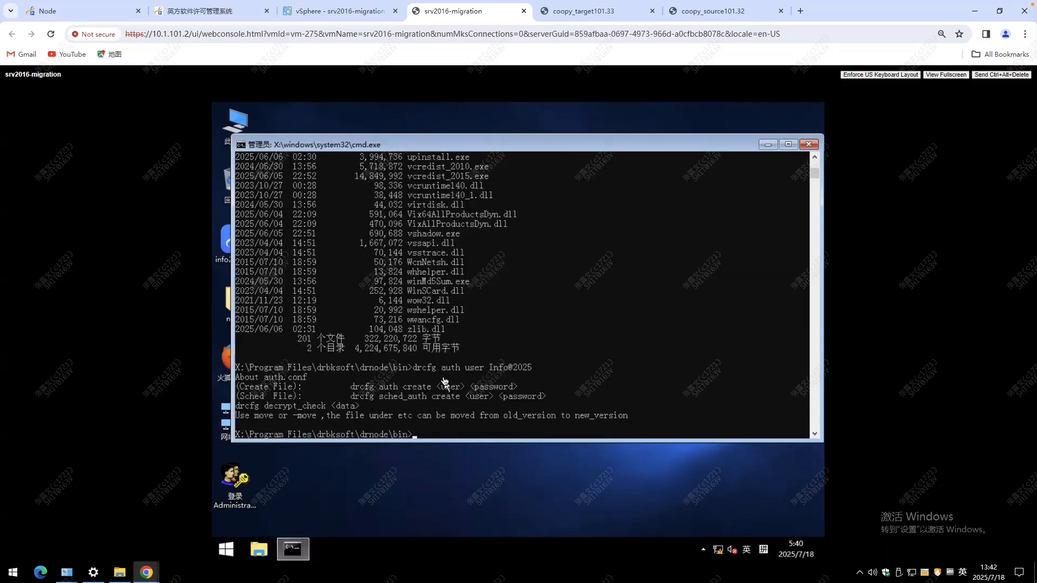
Generate the node's authentication file by running drcfg auth create with the account user and its password.
key(Return)
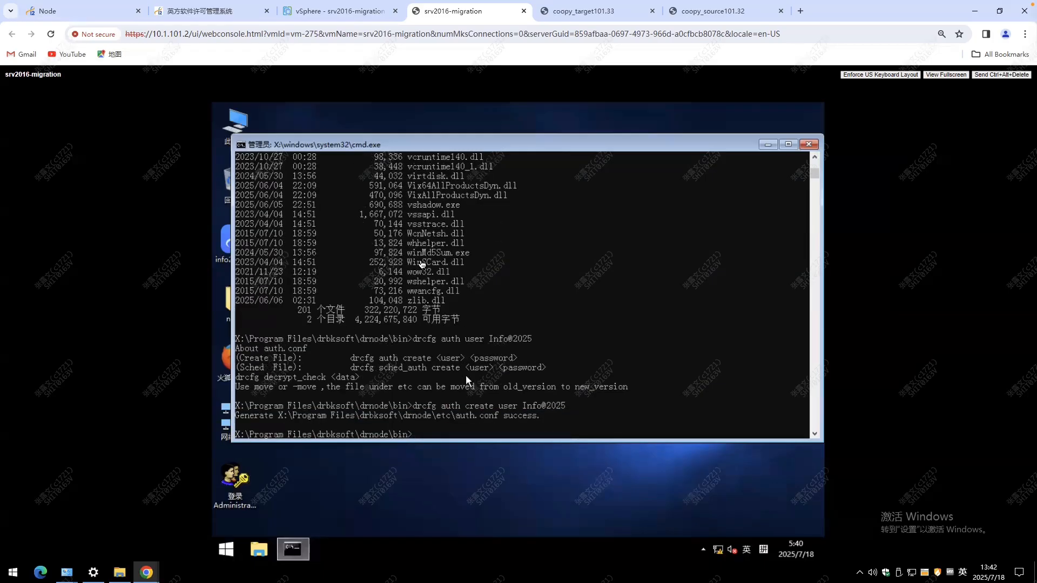
Switch to the information2 console and add a node named target with management IP and data IP 10.1.101.31.
click(90, 15)
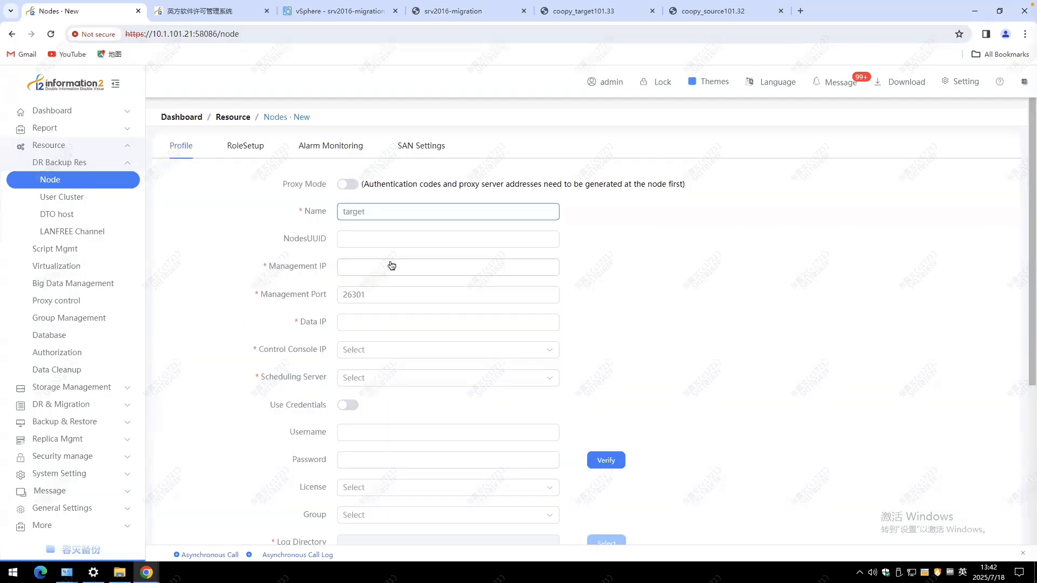
click(391, 267)
text(10.1.101.31)
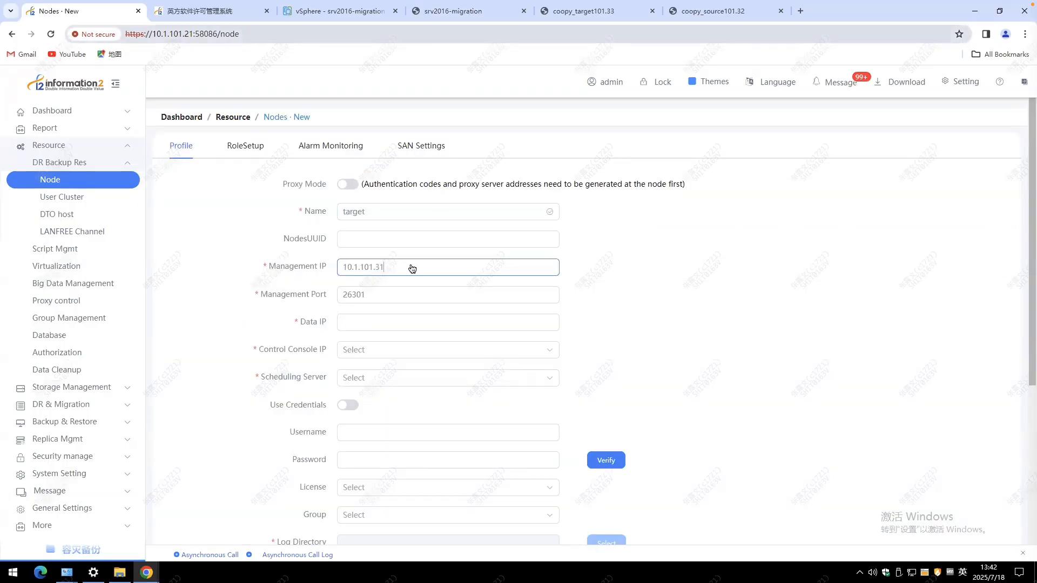
click(406, 322)
text(10.1)
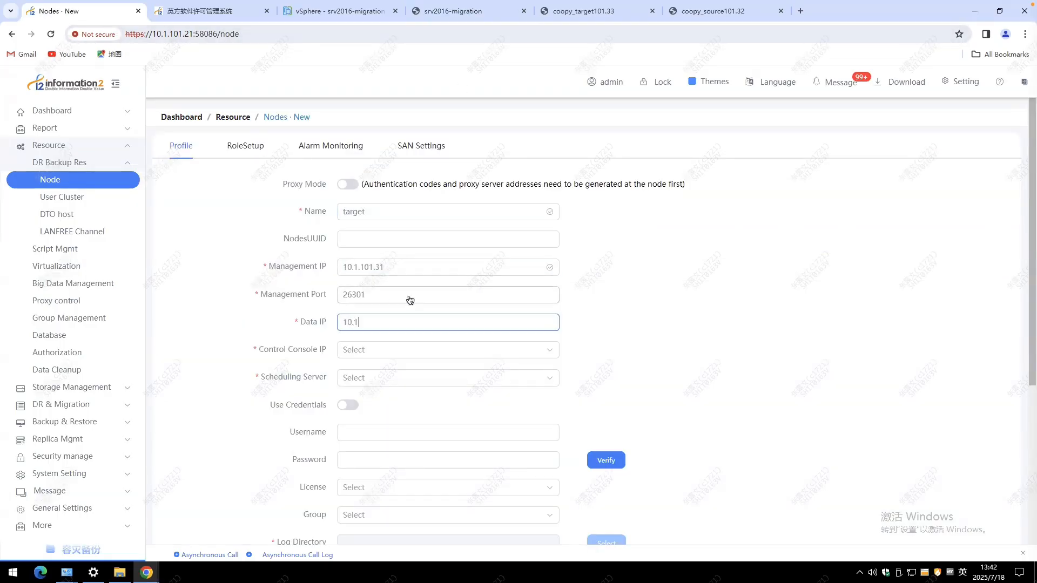
text(.101.31)
Select 10.1.101.21 as both the control console IP and the scheduling server of the new node.
click(379, 356)
click(382, 378)
click(384, 381)
click(387, 410)
Enter the username user and the account password for the node, and verify the credentials.
click(382, 439)
text(user)
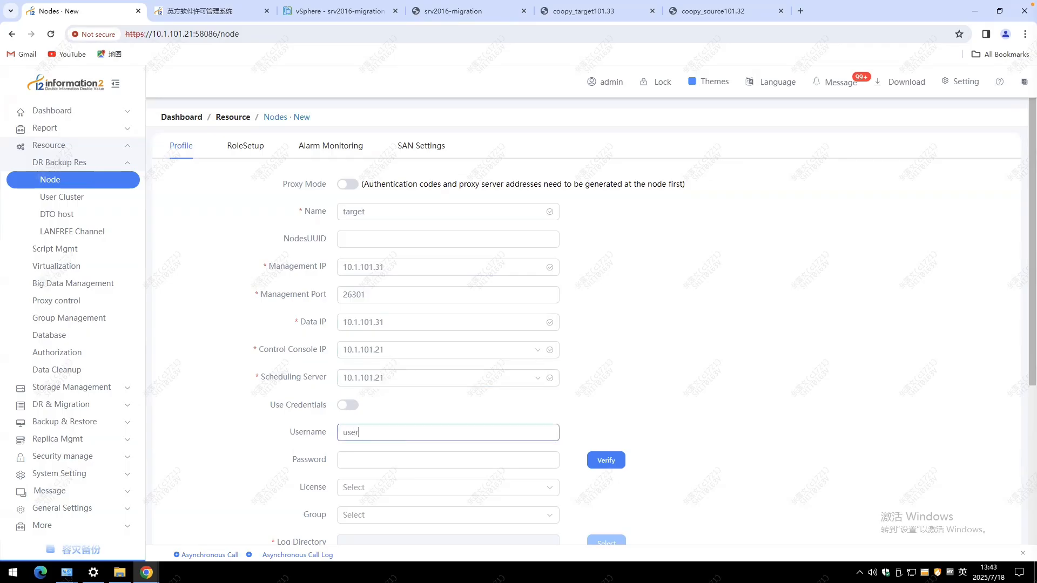
click(374, 462)
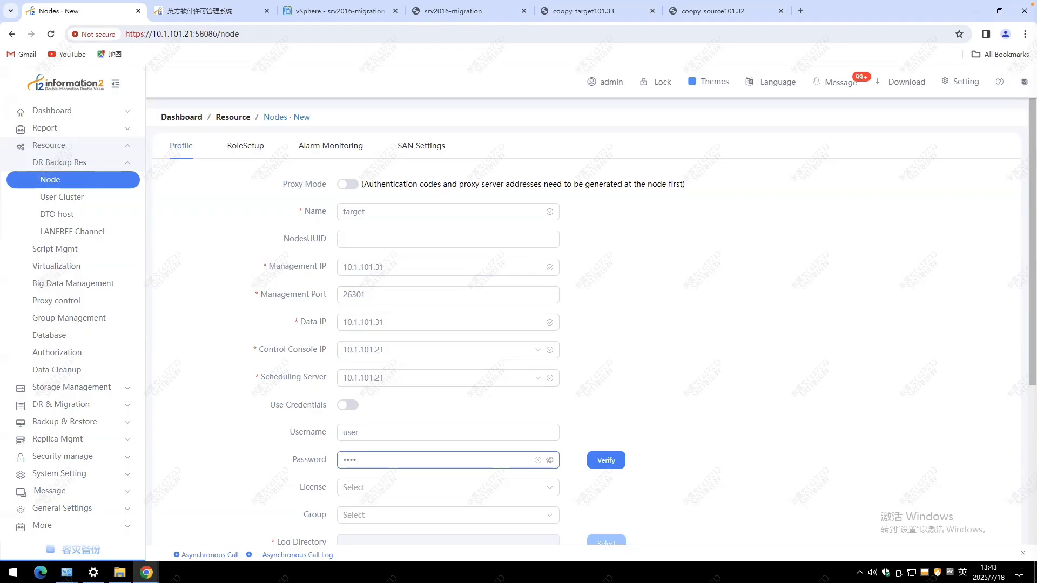
click(606, 461)
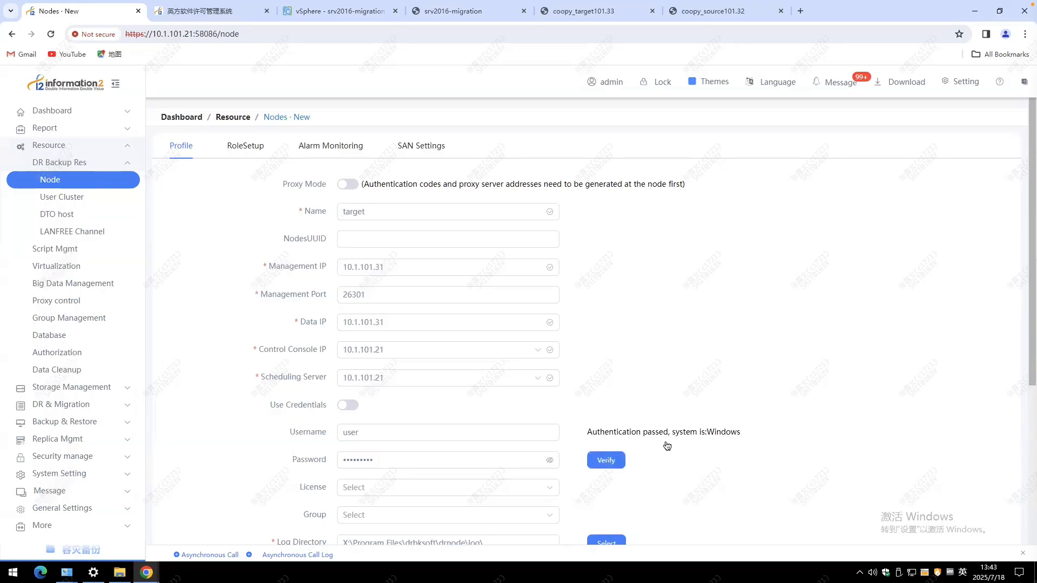
Assign the move license to the node and enable its Move Target Machine role.
click(534, 487)
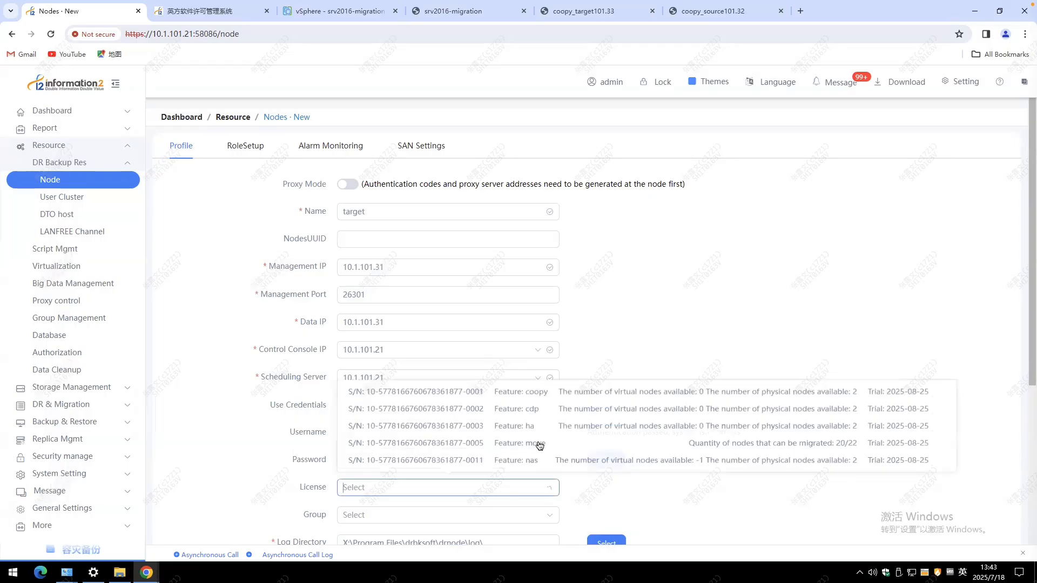
click(540, 444)
scroll(301, 153, down, 2)
scroll(254, 151, up, 2)
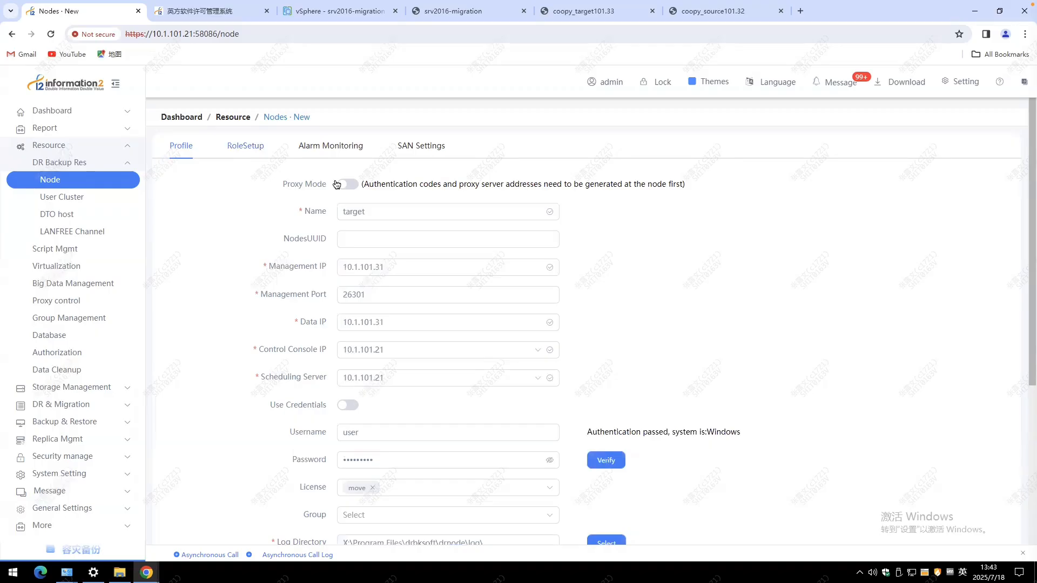
click(494, 185)
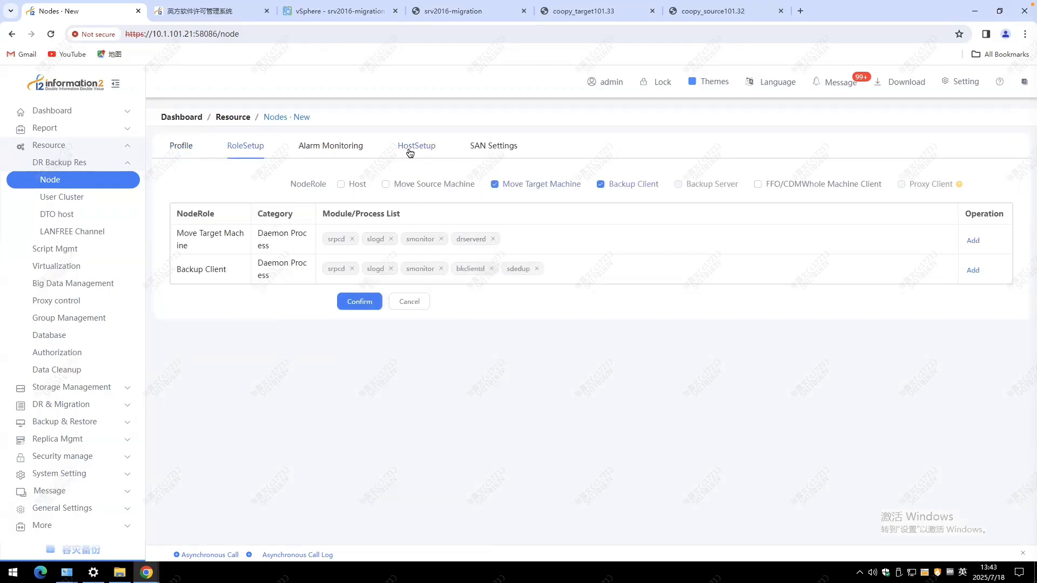
Set the maximum disk in the node's data cache settings to 2048 MiB and submit the new node.
click(412, 153)
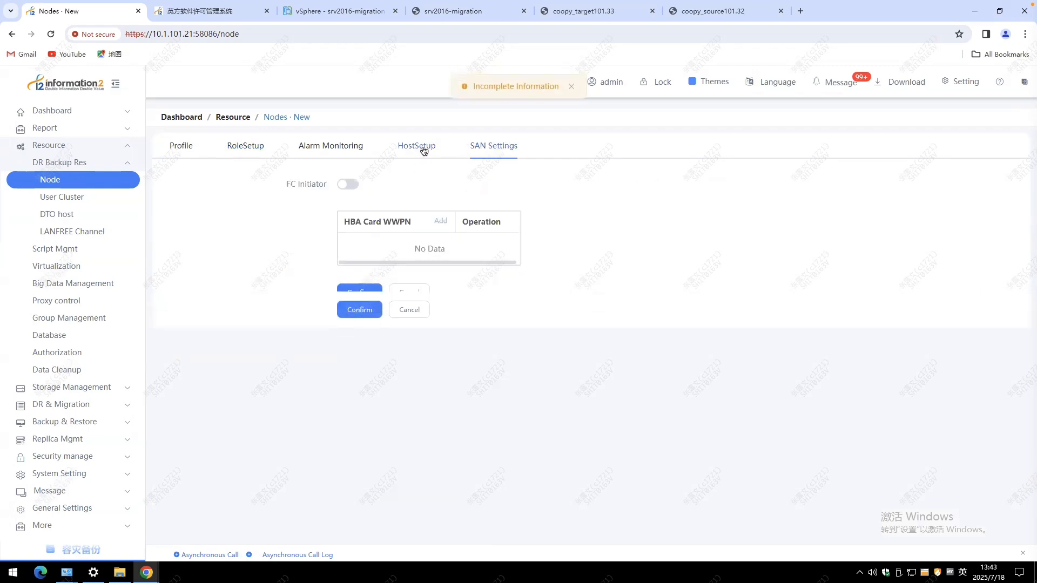
click(424, 151)
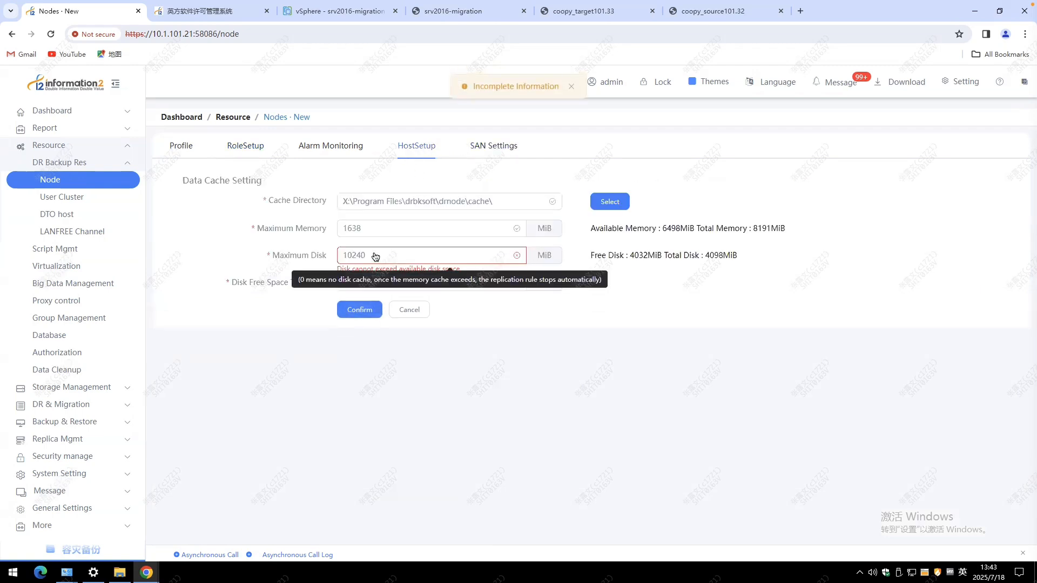
drag(361, 257, 400, 250)
key(BackSpace)
key(BackSpace)
key(BackSpace)
key(BackSpace)
key(BackSpace)
text(2048)
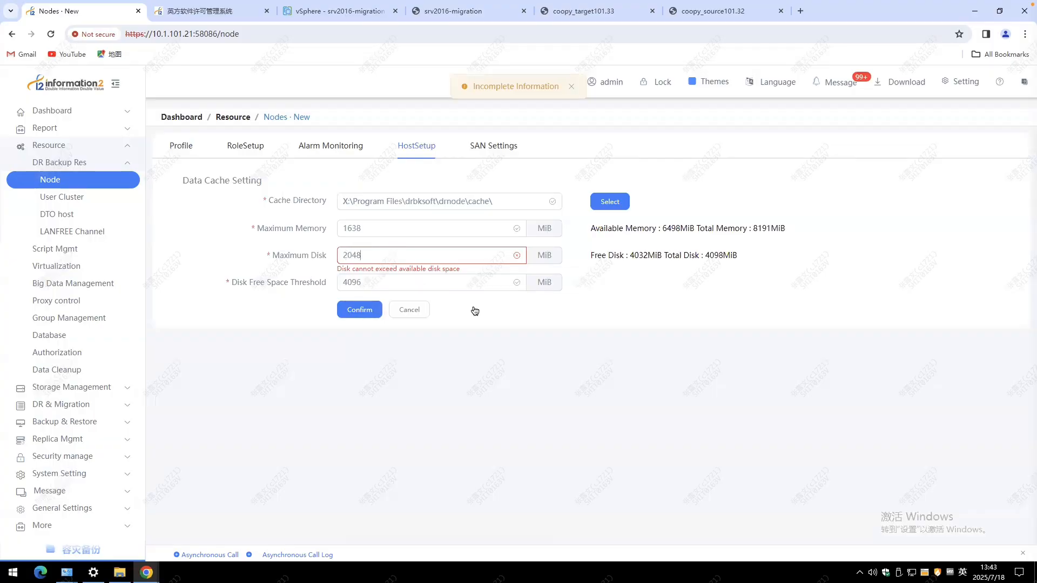
click(360, 309)
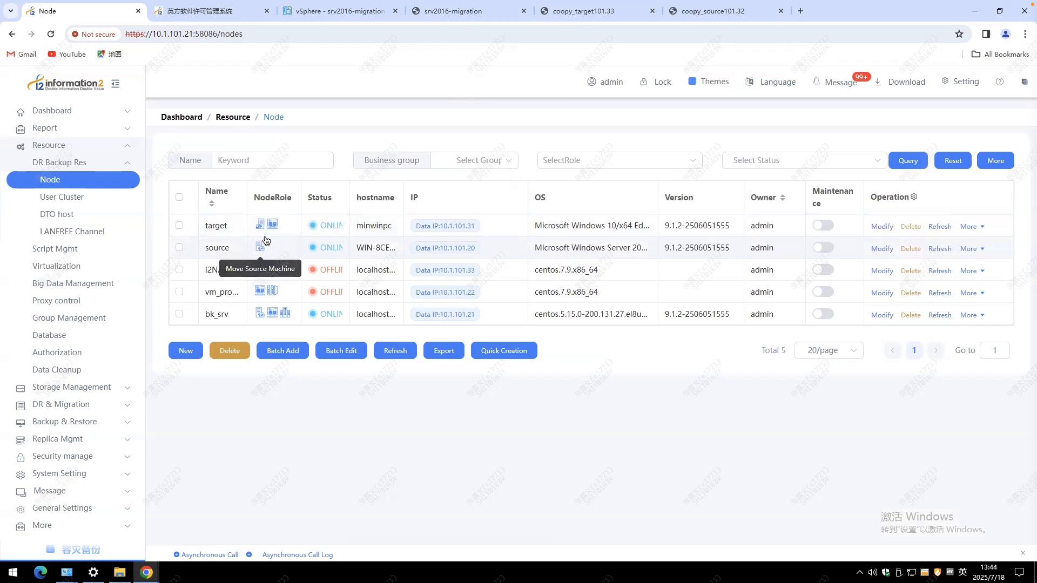
Create a migration rule named test from production node source to backup node target, using data IP 10.1.101.31.
click(81, 405)
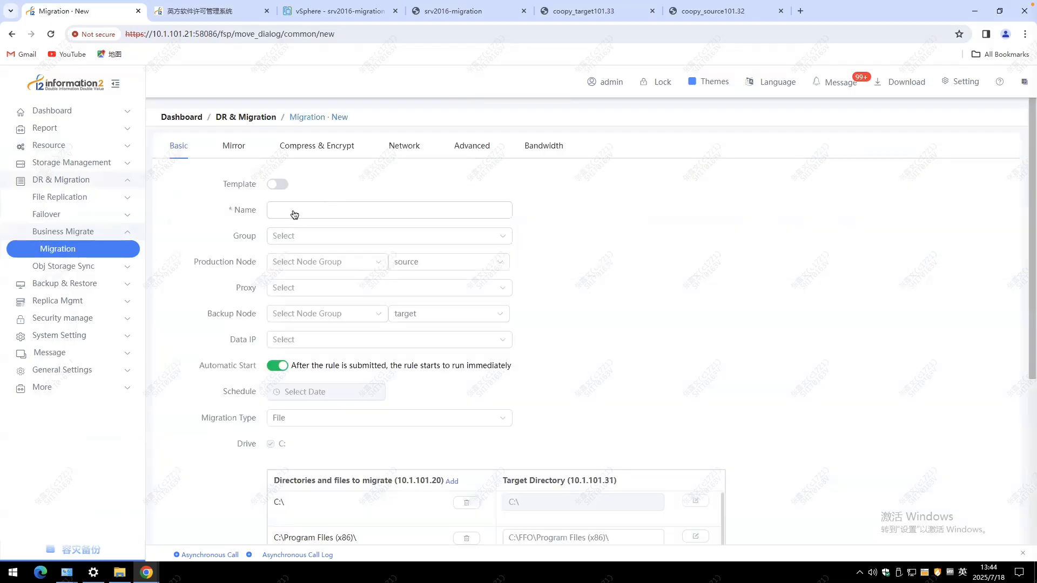
click(293, 212)
text(test)
click(427, 264)
click(460, 292)
click(483, 319)
click(419, 341)
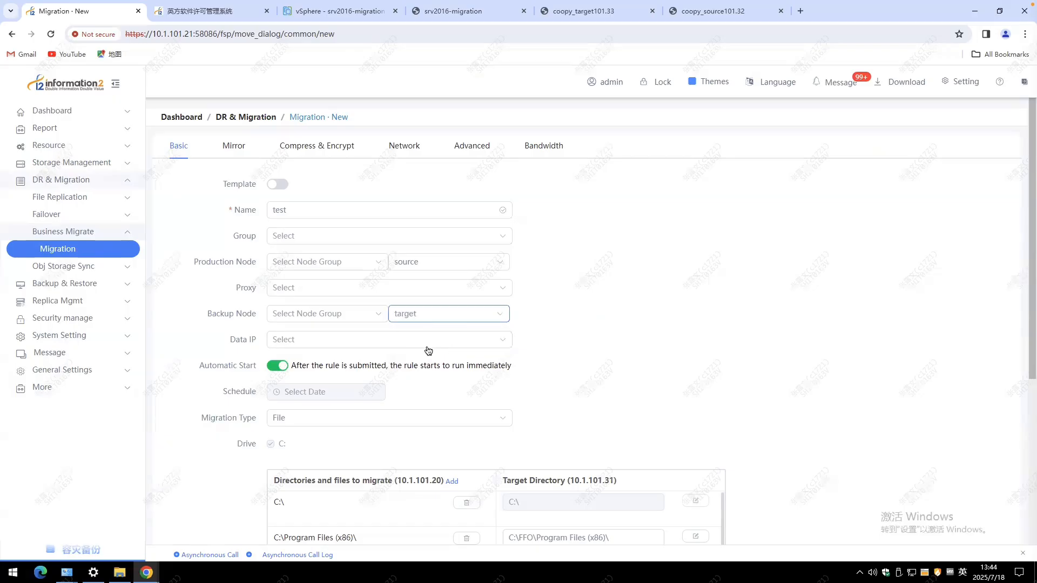
click(406, 346)
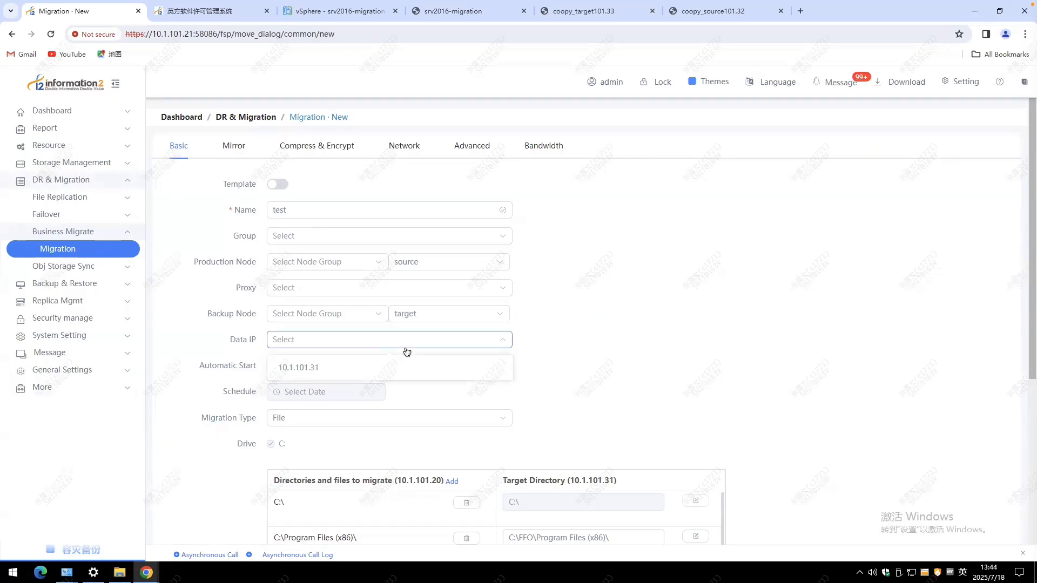
click(347, 367)
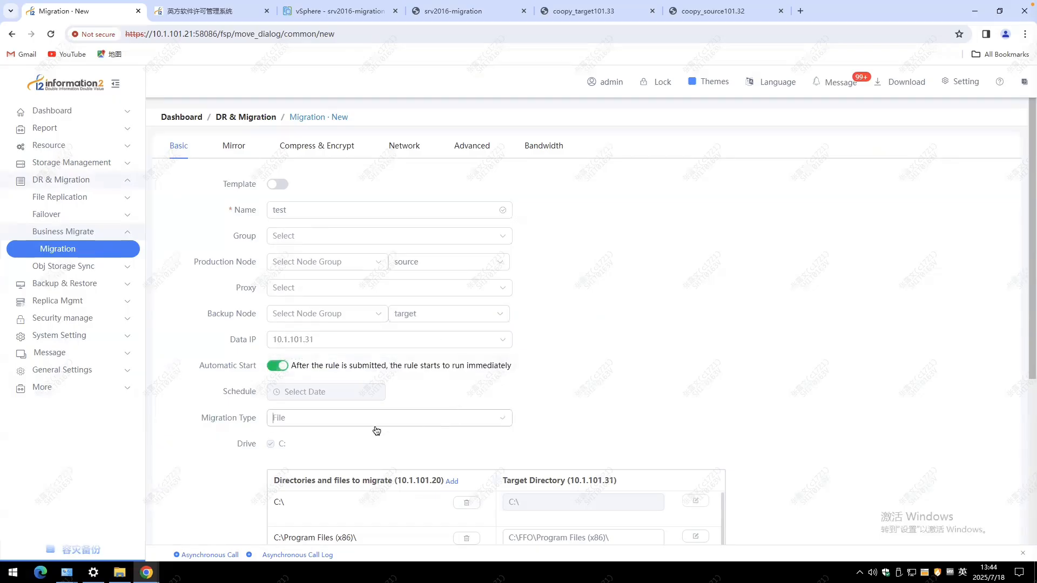
Set the migration type to Block Device, with PhysicalDrive0 (120.0 GiB) as the target device, and submit the rule.
click(324, 422)
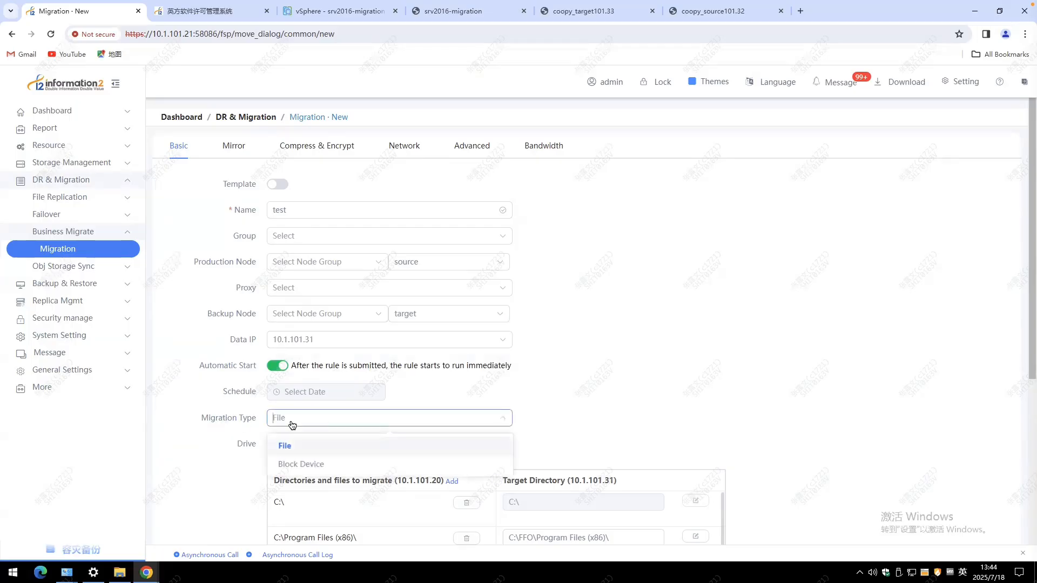
click(305, 465)
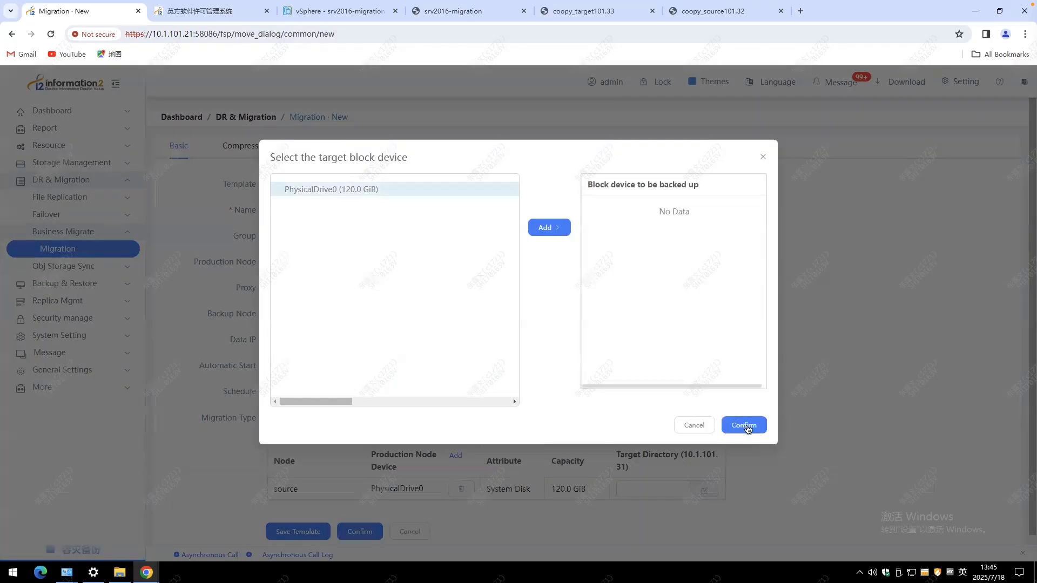
click(550, 227)
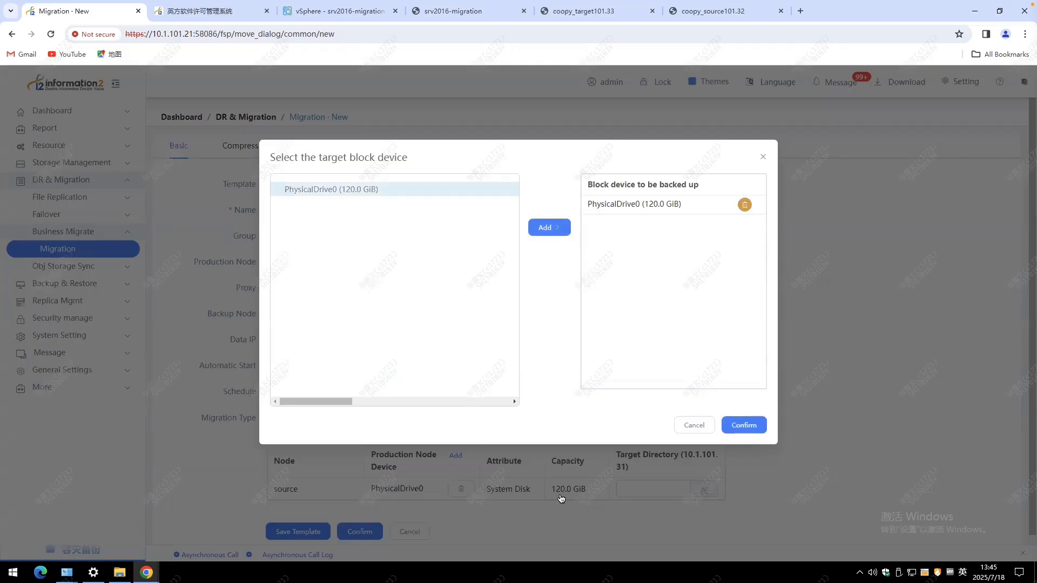
click(745, 425)
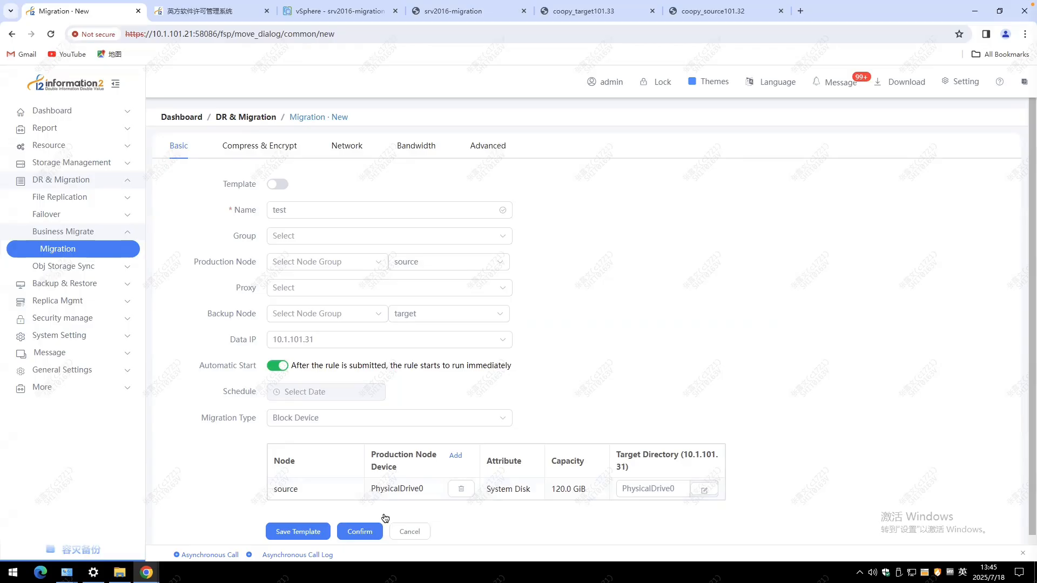
click(362, 534)
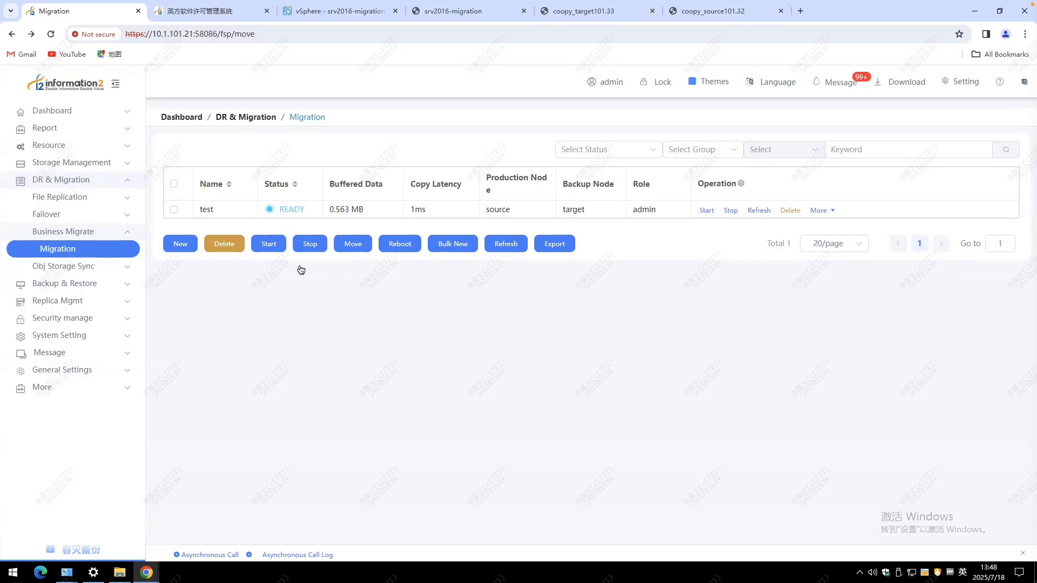
Execute the Move operation on the test migration rule and check its real-time data flow and refreshed status.
click(175, 211)
click(353, 248)
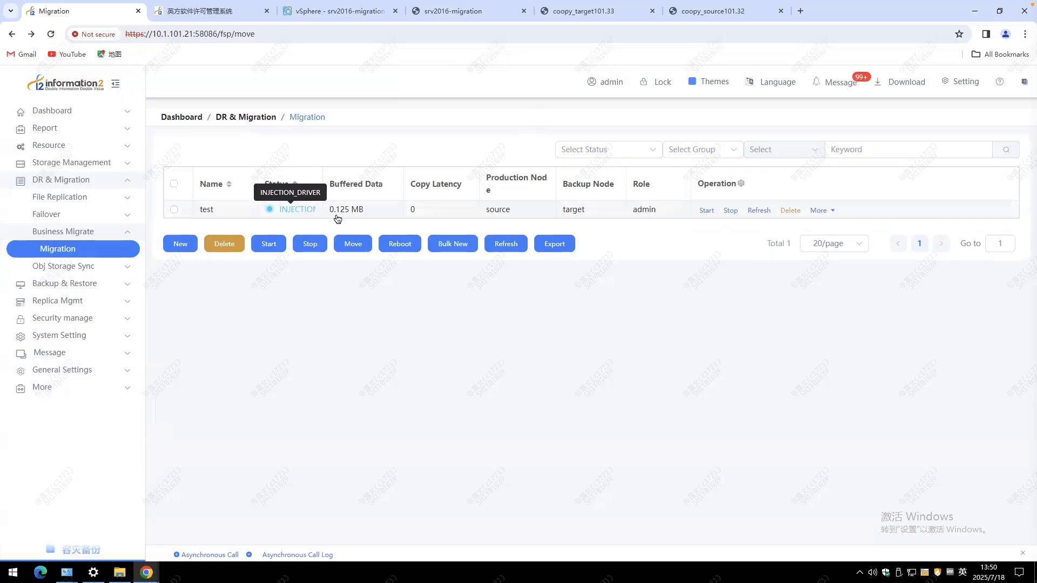
mouse_move(818, 211)
click(835, 278)
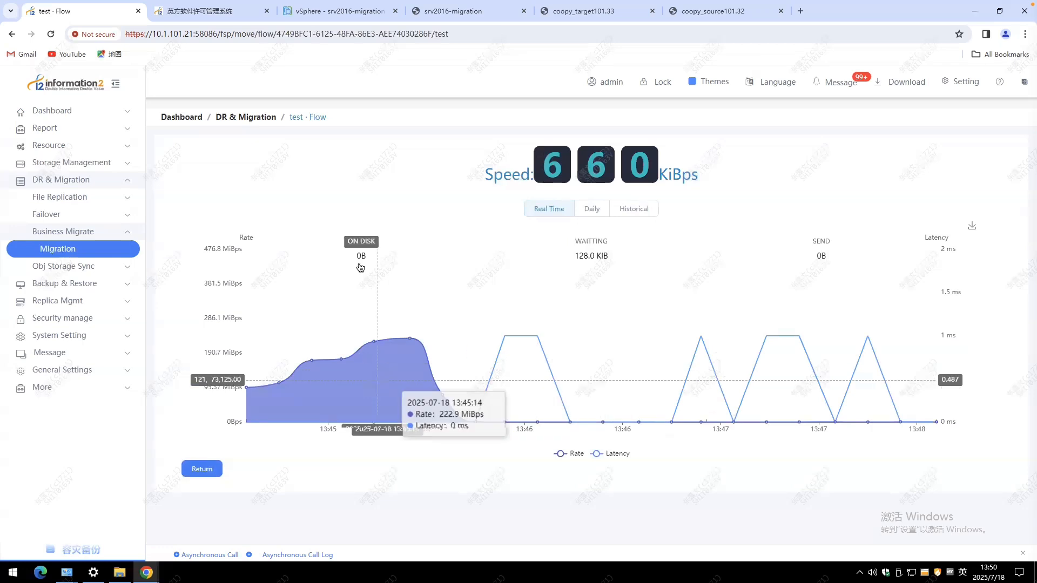
key(alt+Left)
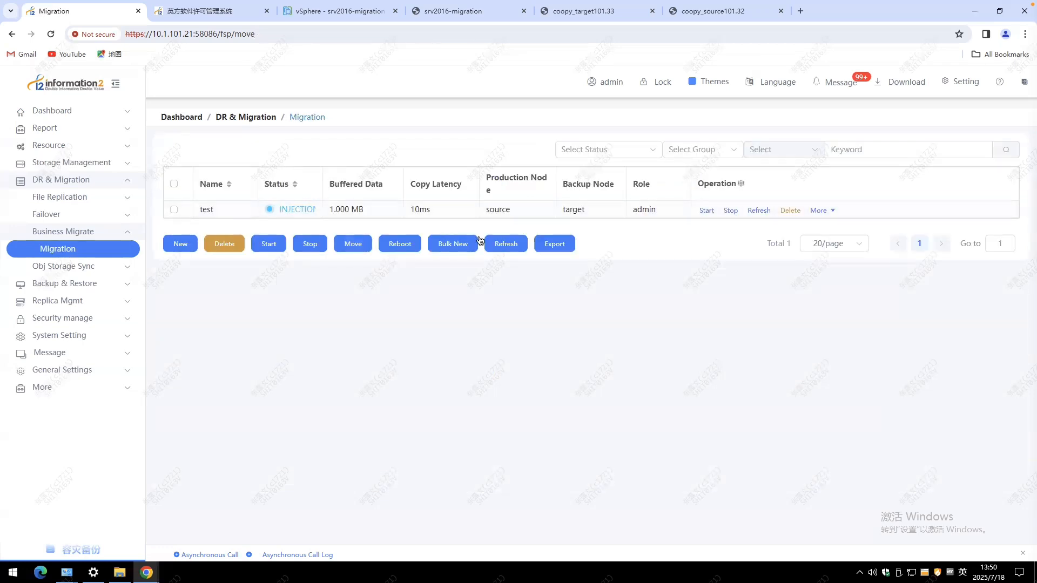
click(510, 248)
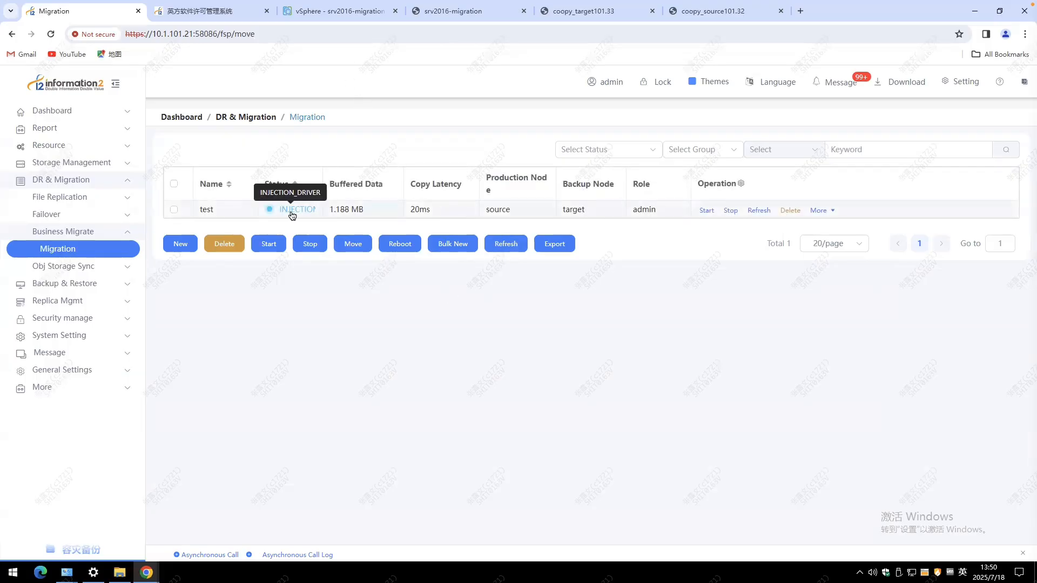
Check the srv2016-migration virtual machine's web console and its summary in vSphere.
click(452, 12)
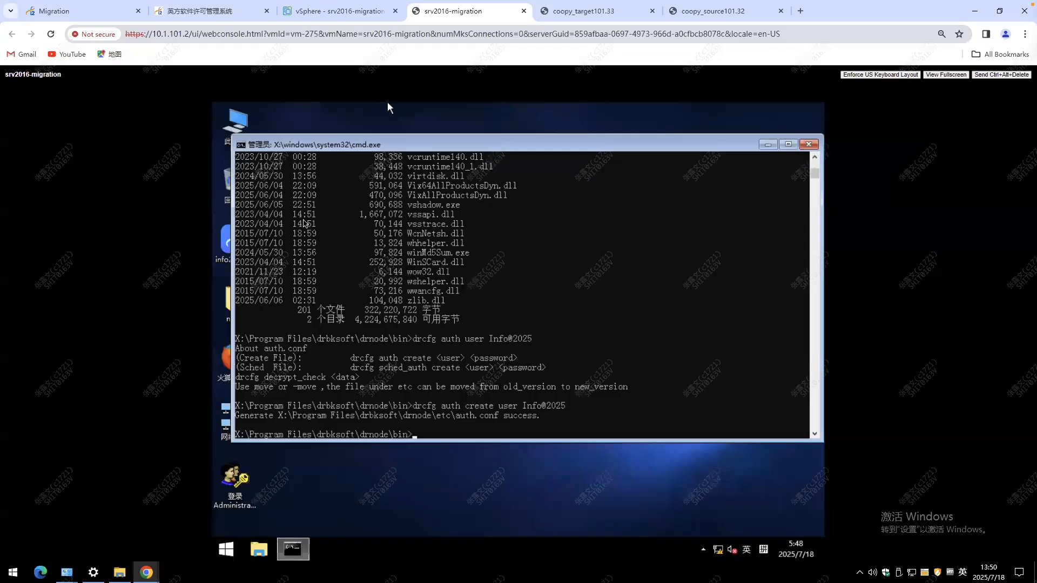
key(ctrl+shift+Tab)
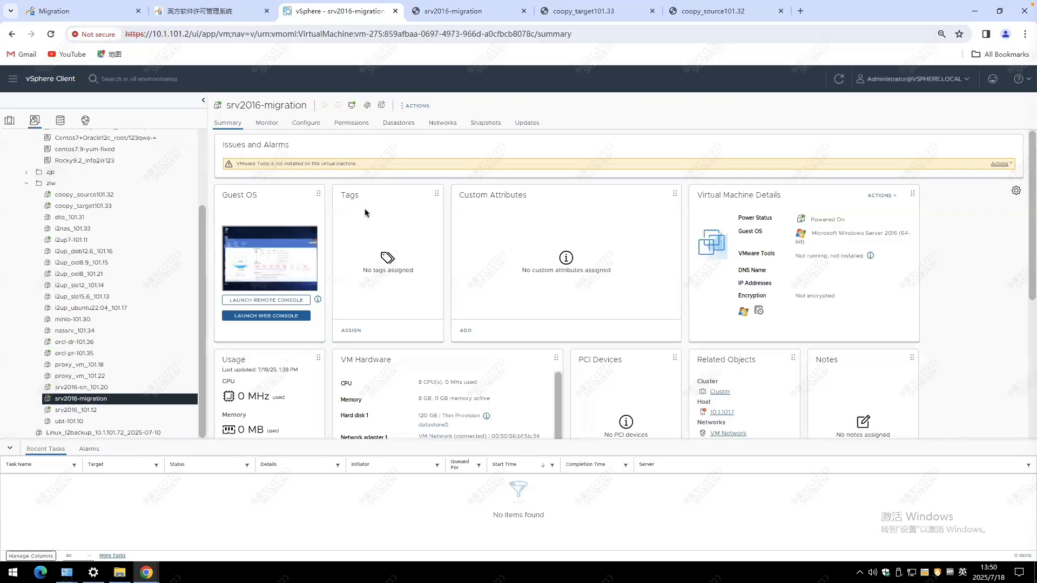
key(ctrl+shift+Tab)
key(ctrl+shift+Tab)
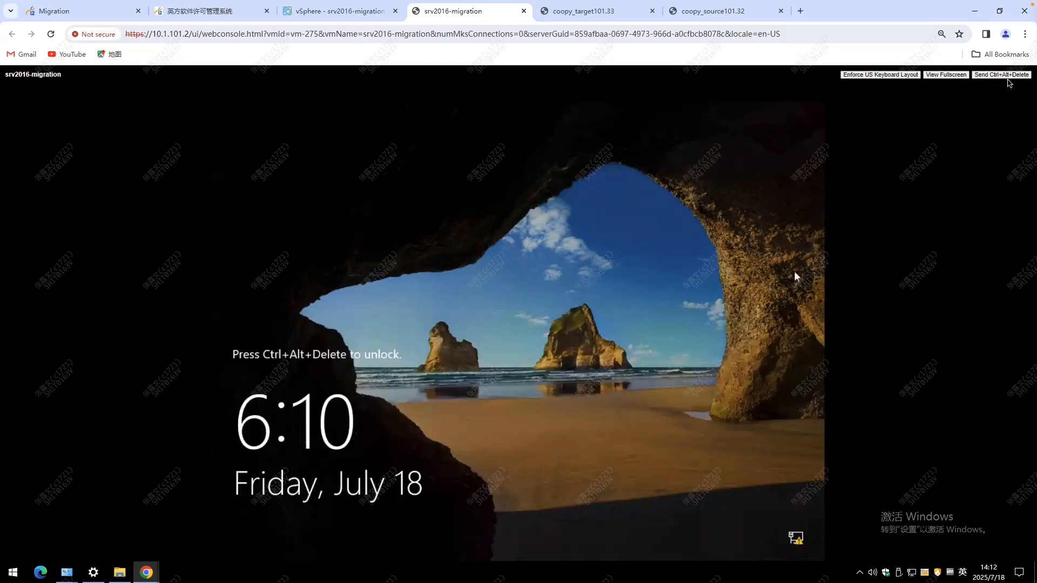
Unlock the srv2016-migration console, sign in with the administrator account password, and cancel the Shutdown Event Tracker.
click(1002, 74)
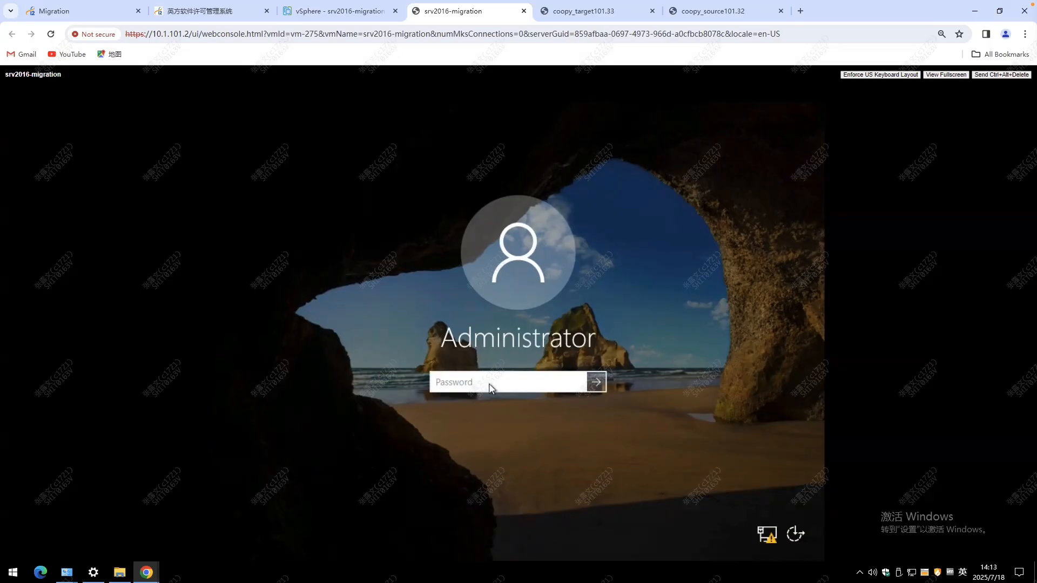
text(***********)
key(Return)
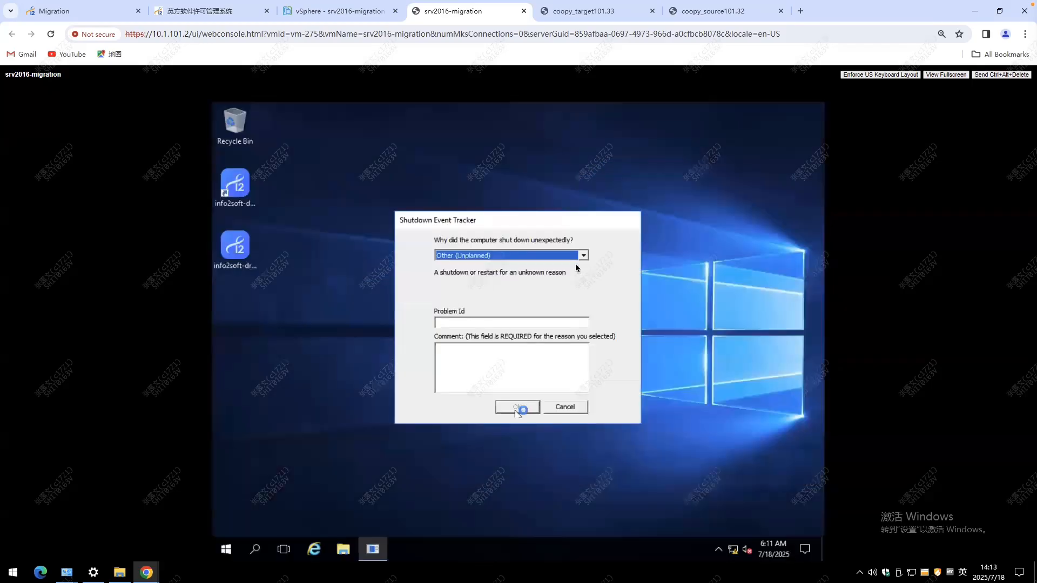
click(565, 407)
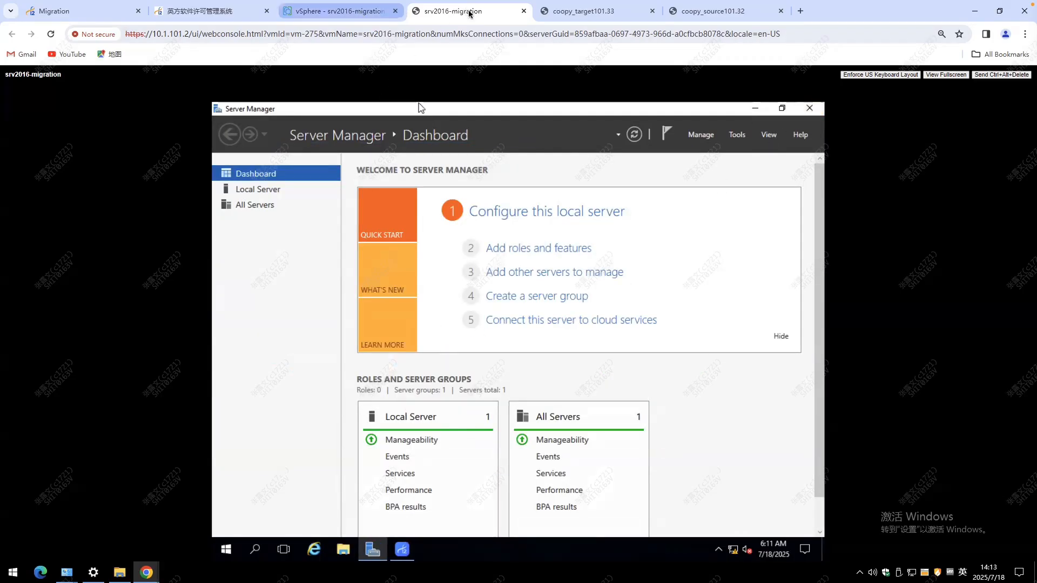
Inspect the migrated server by comparing its web console desktop with the virtual machine's vSphere summary.
click(523, 11)
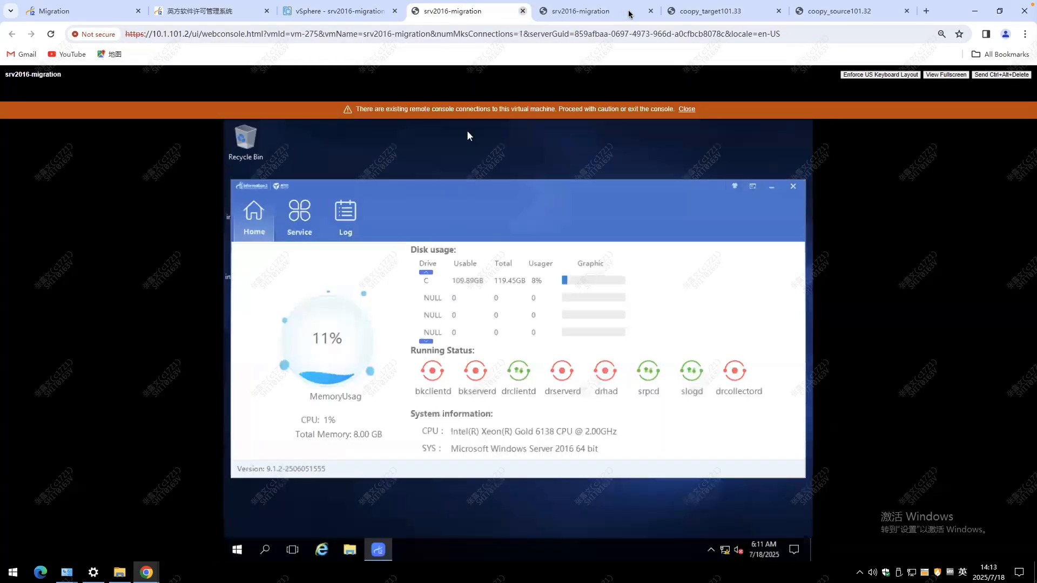
click(651, 11)
click(376, 13)
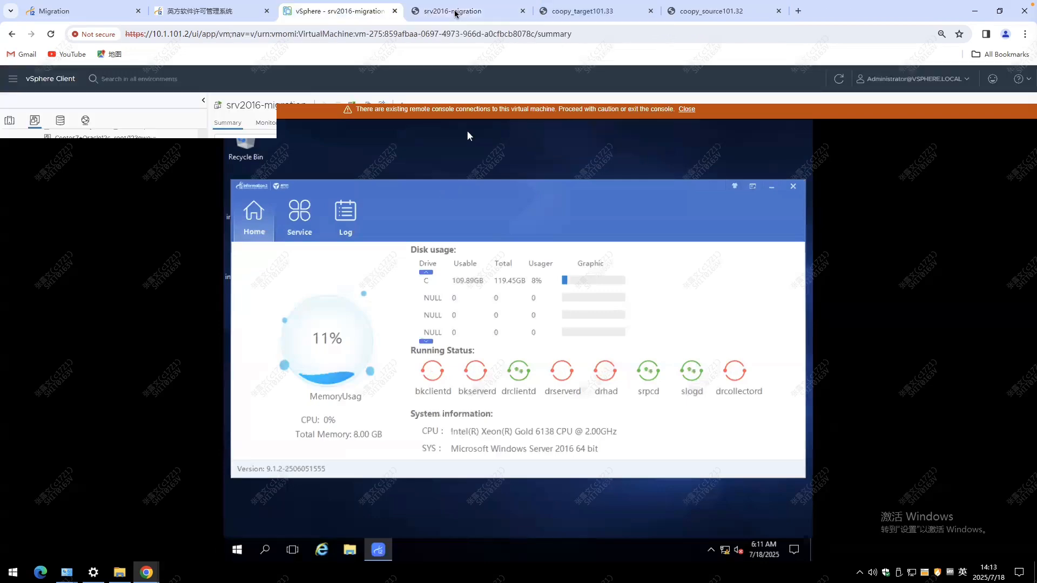